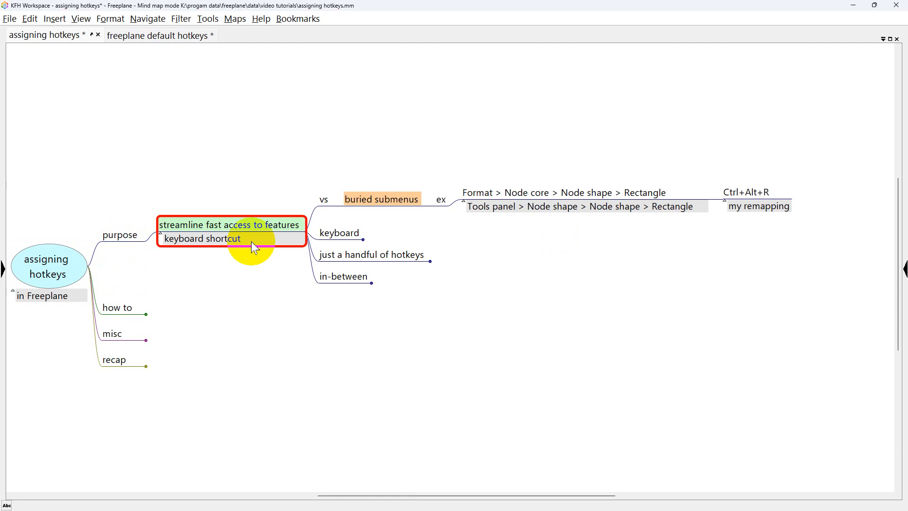
Review the buried submenus example, from the Format > Node core > Node shape > Rectangle node to its Ctrl+Alt+R remapping
click(377, 203)
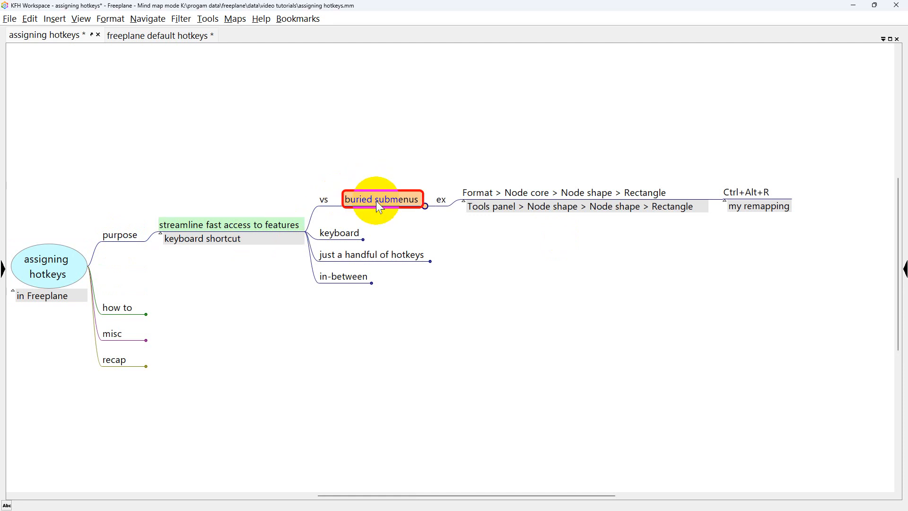
key(Right)
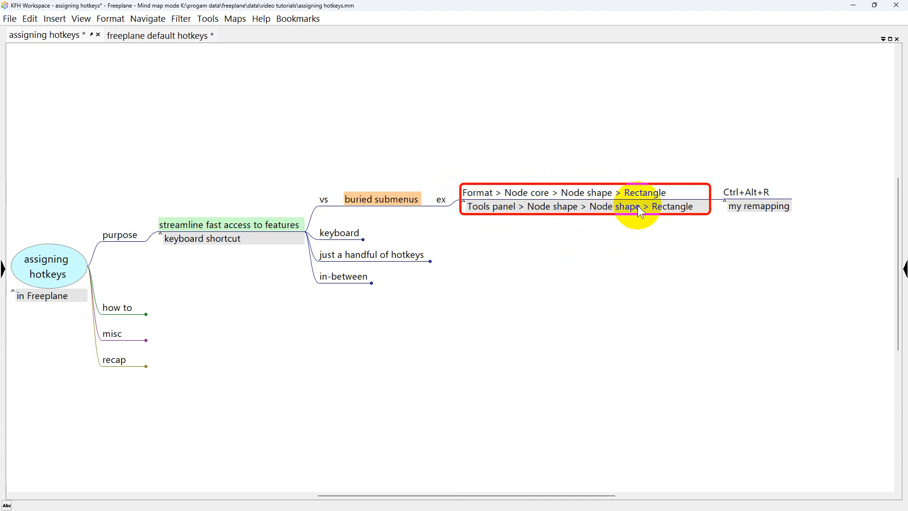
click(747, 212)
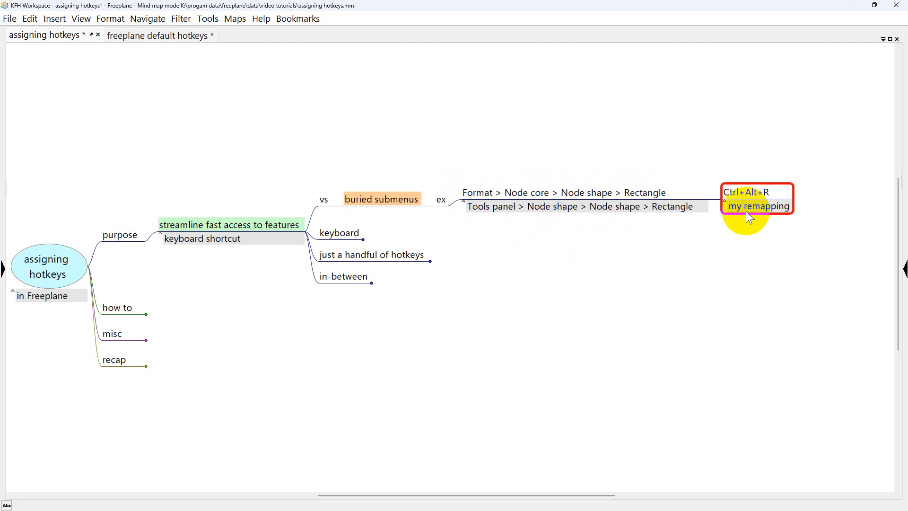
key(Left)
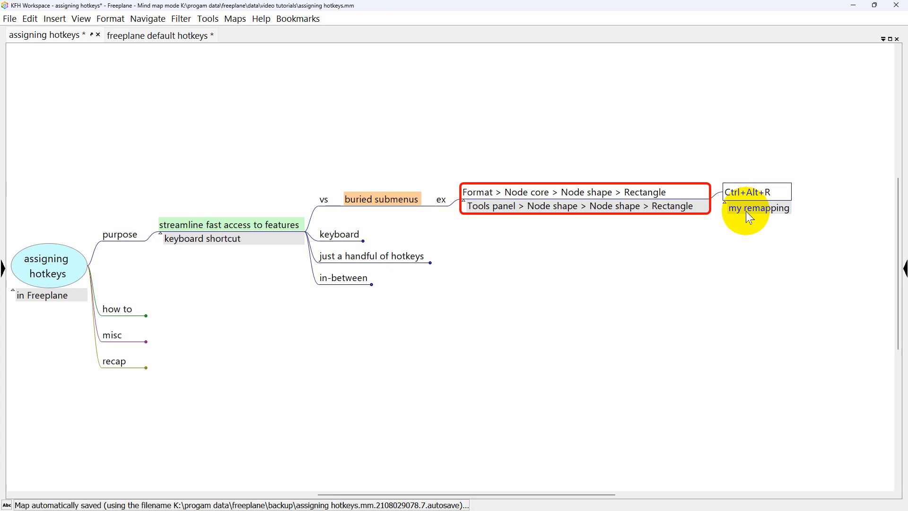
key(Right)
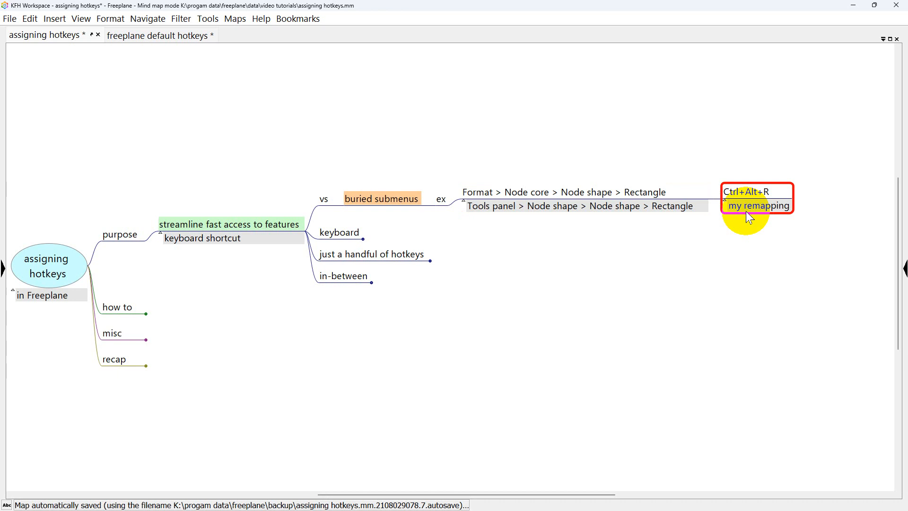
Unfold and review the keyboard, just a handful of hotkeys and in-between nodes, ending on the command search node
click(342, 236)
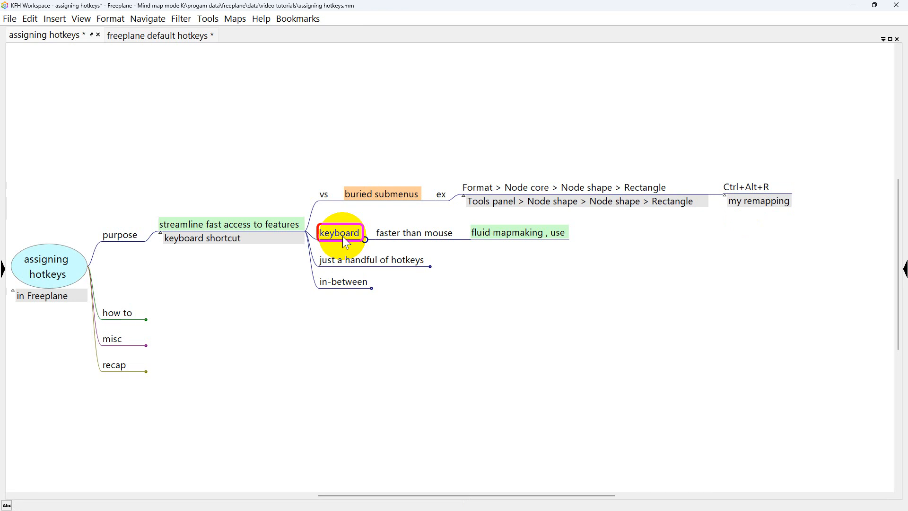
click(341, 264)
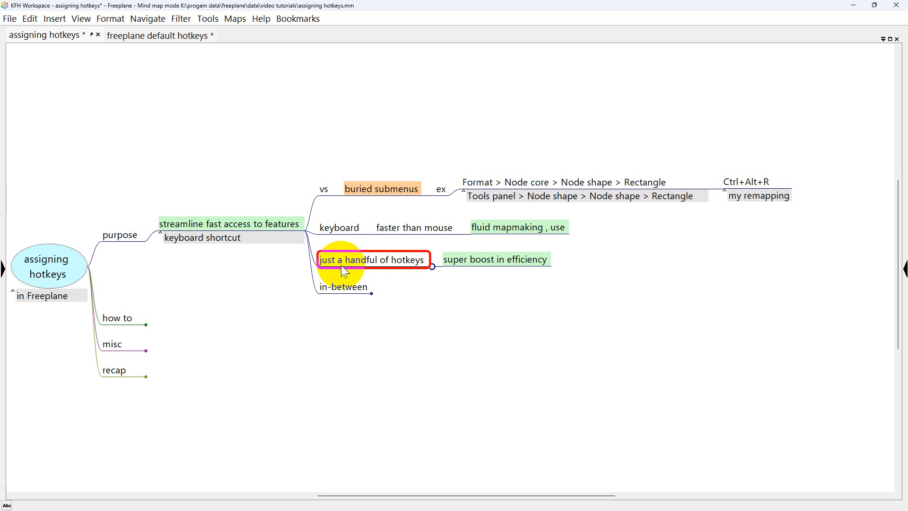
click(343, 287)
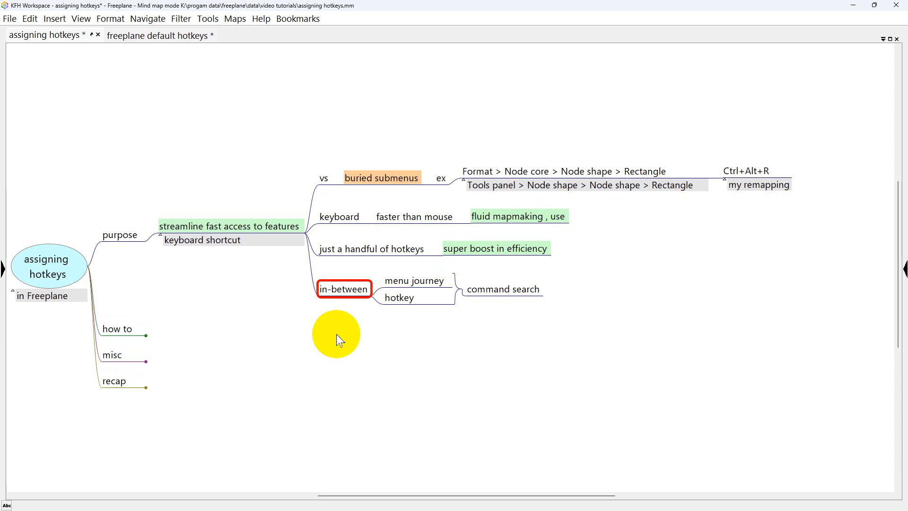
click(500, 293)
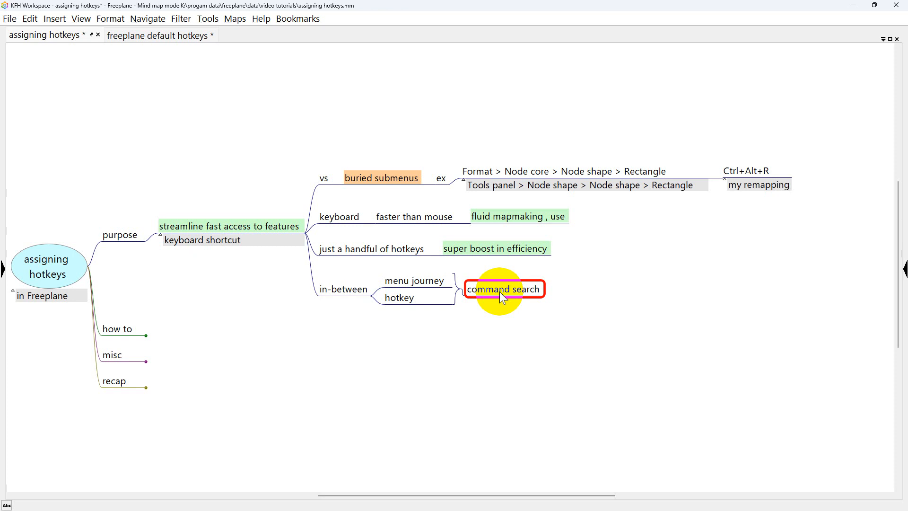
Search the menu items for "rect" with Command Search, examine the Rectangle node shape entry, and close the search
key(ctrl+F1)
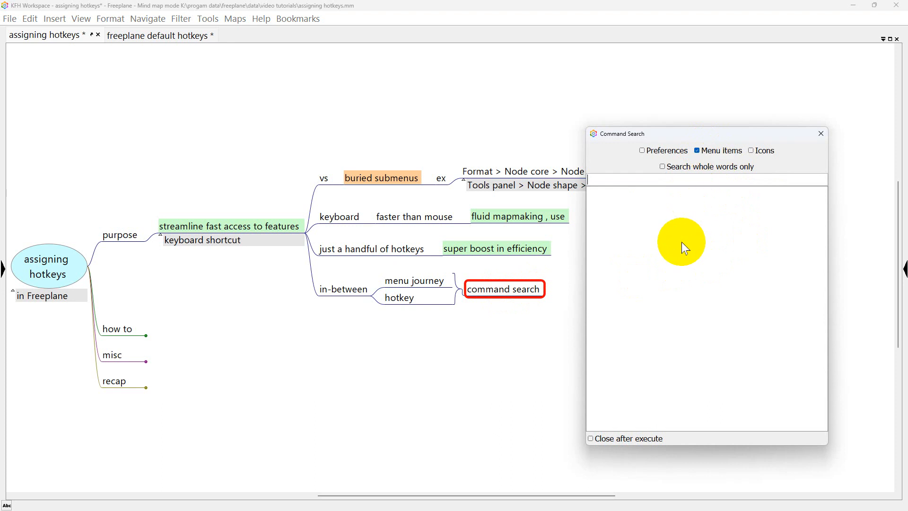
text(rect)
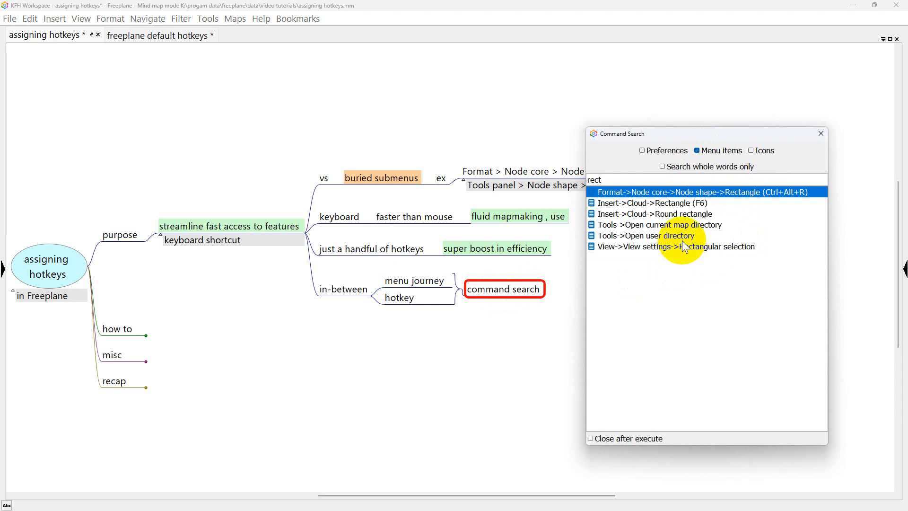
click(793, 197)
click(539, 297)
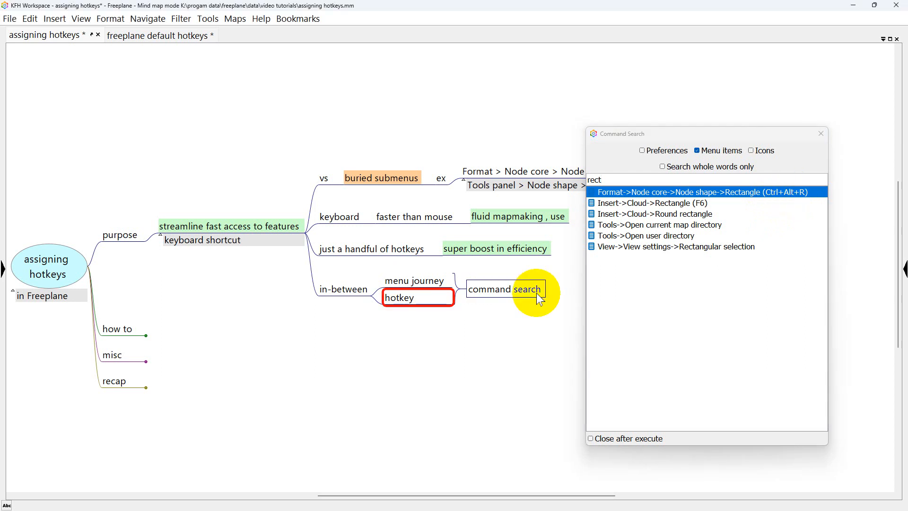
click(536, 293)
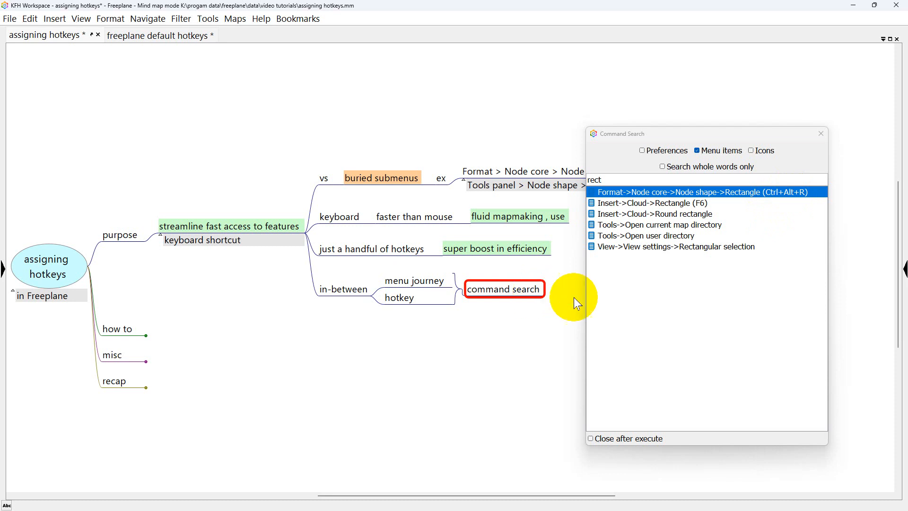
click(651, 284)
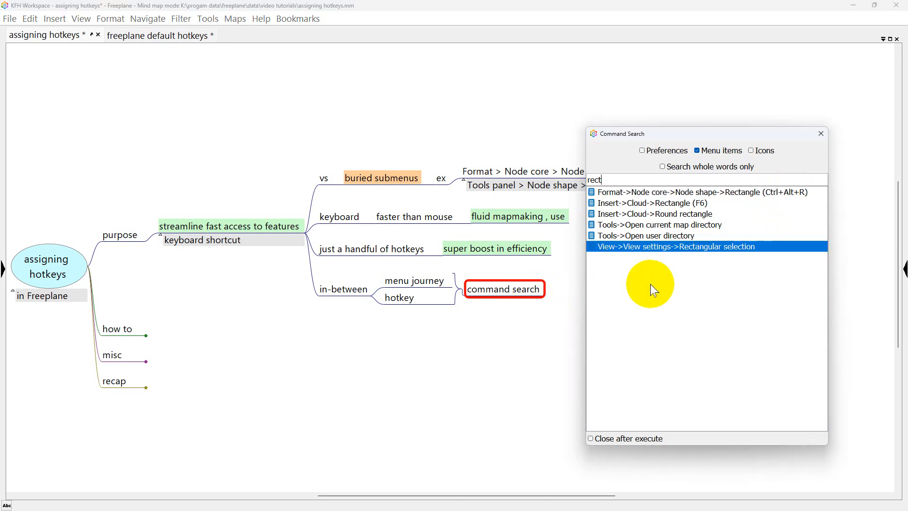
key(Escape)
Fold the purpose branch, filter the map to the how to node, and unfold that node
click(243, 242)
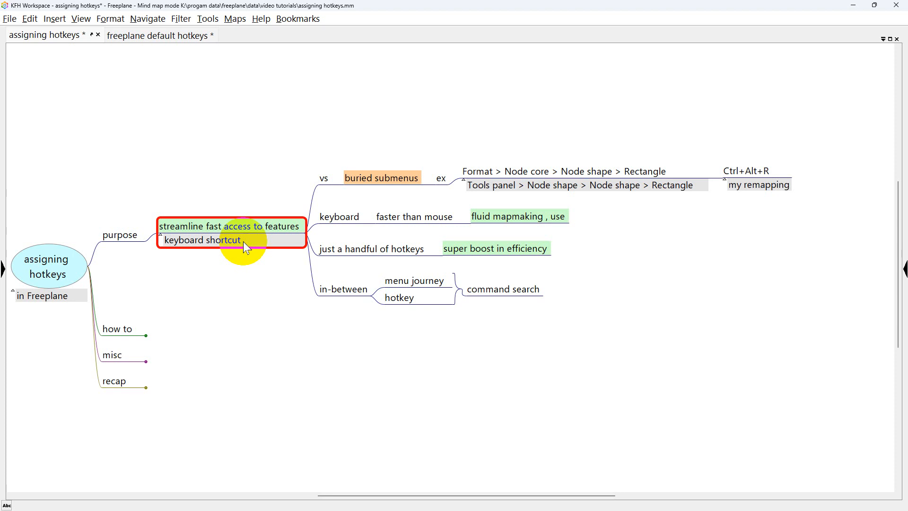
click(124, 239)
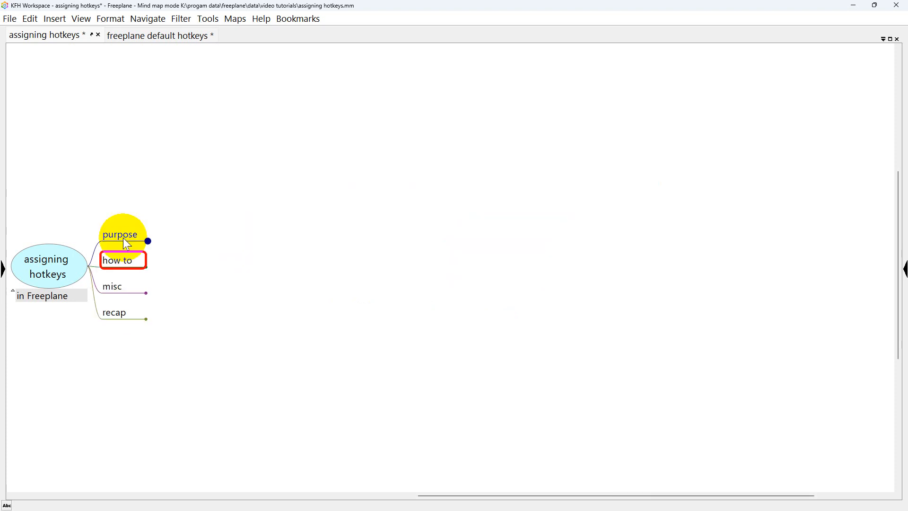
key(ctrl+shift+f)
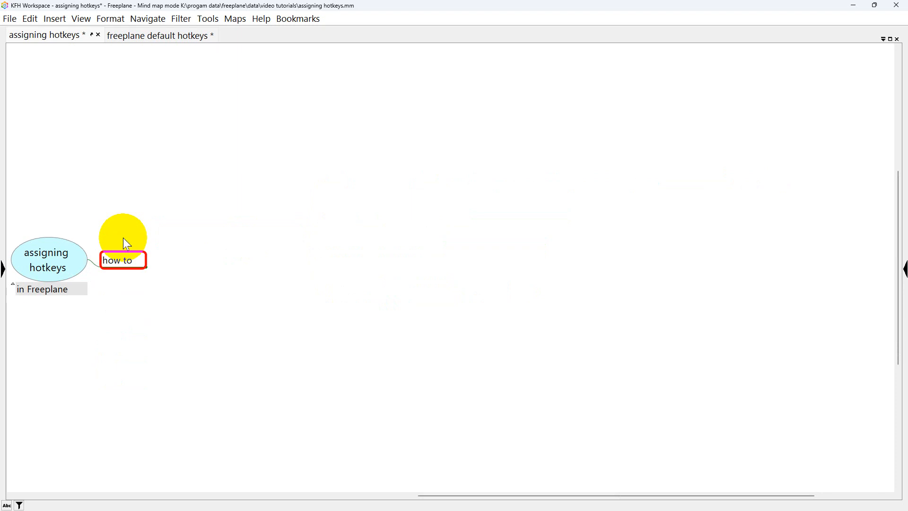
click(124, 240)
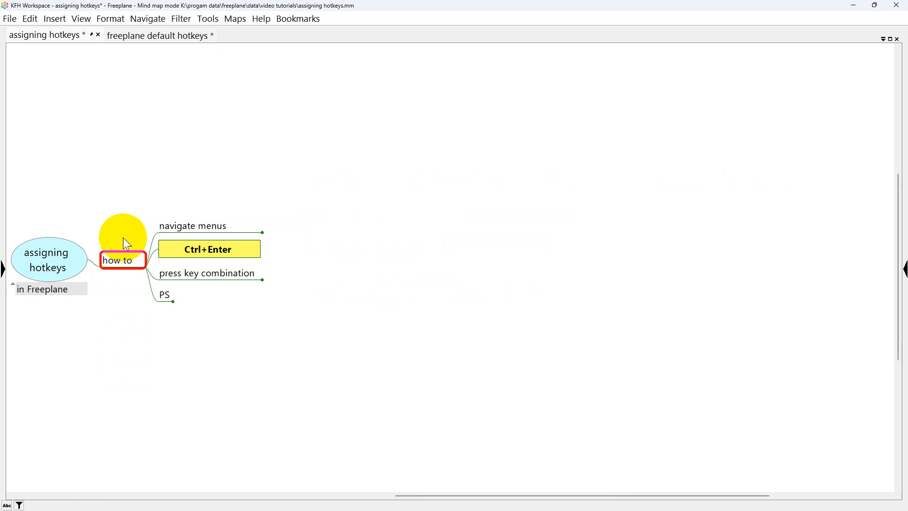
Select the navigate menus, Ctrl+Enter and press key combination nodes together to review the three how-to stages
key(Right)
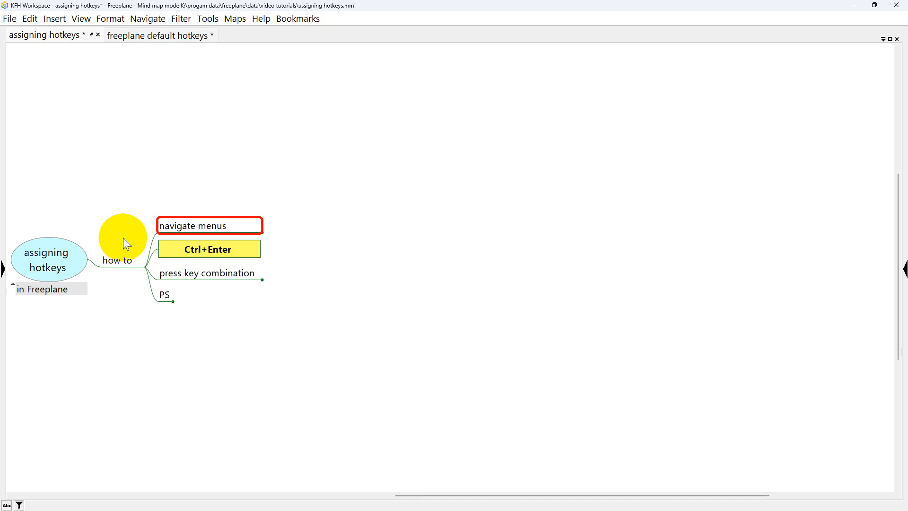
key(shift+Down)
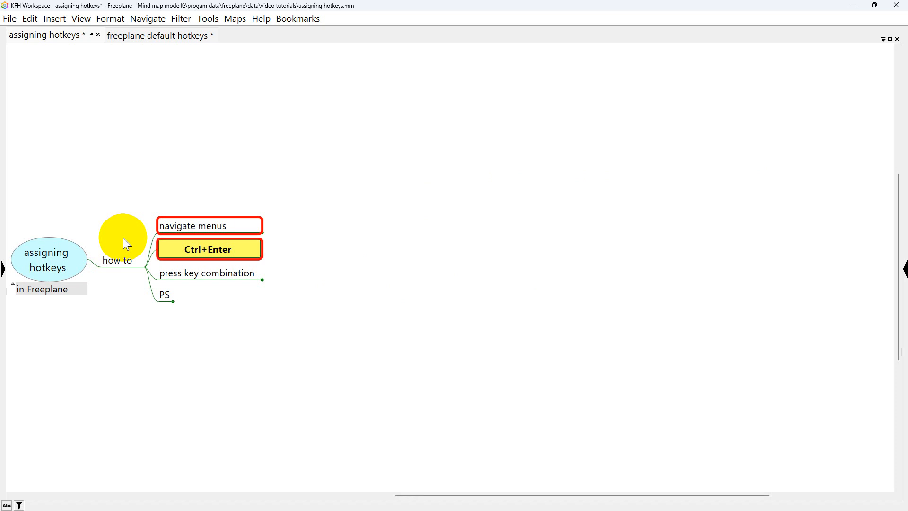
key(shift+Down)
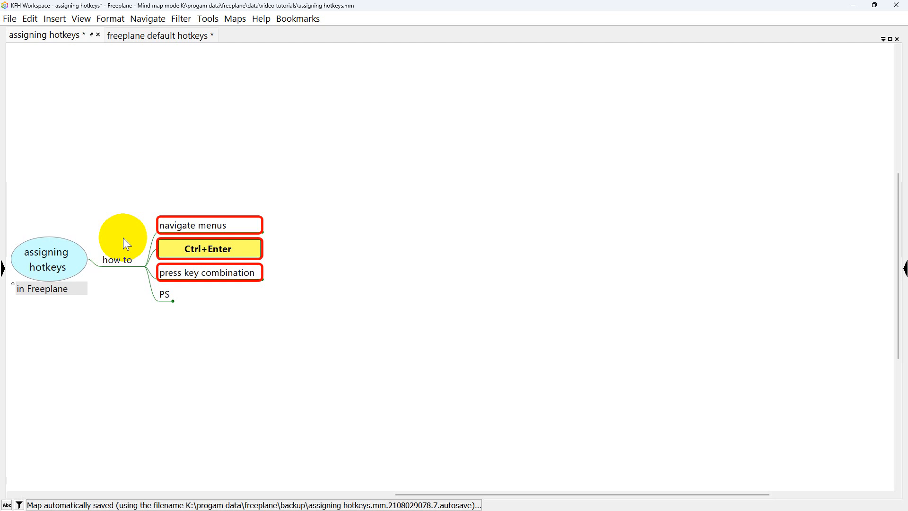
Assign the Ctrl+Alt+O hotkey to Format > Node core > Node shape > Oval and use it to make the navigate menus node oval
click(246, 234)
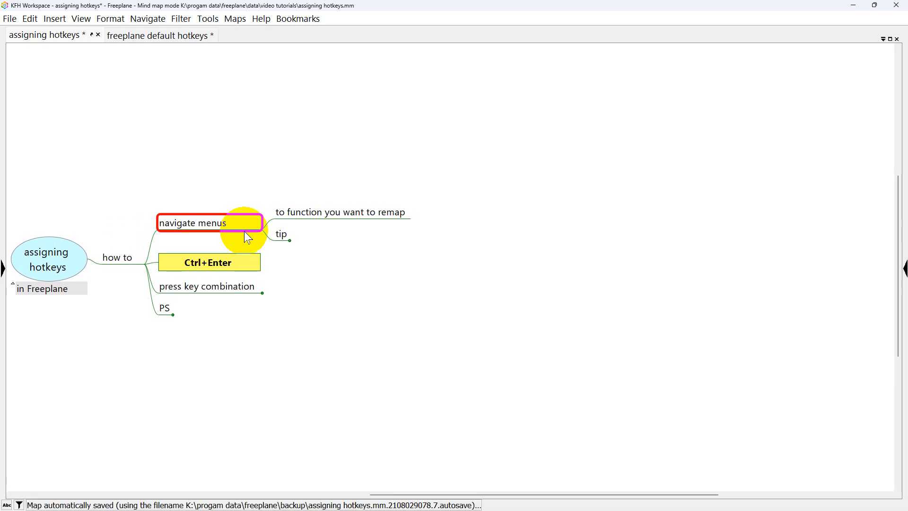
key(alt+o)
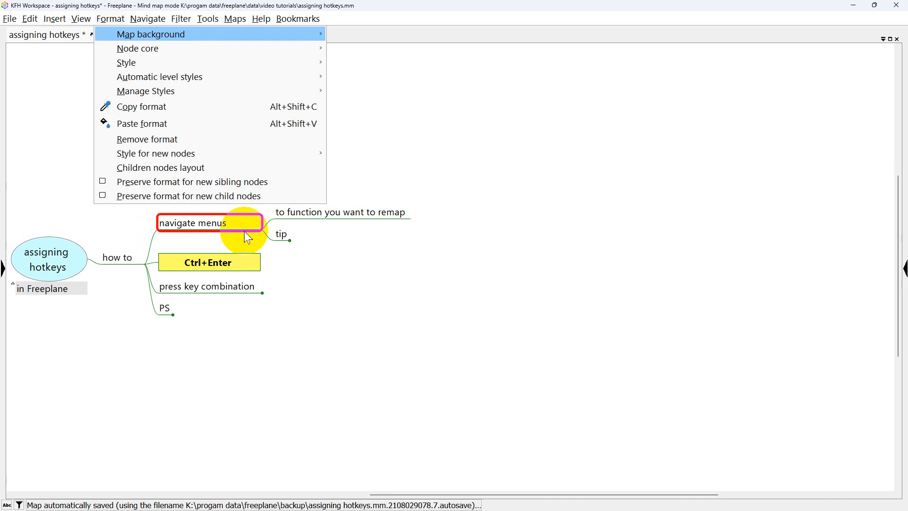
key(Down)
key(Right)
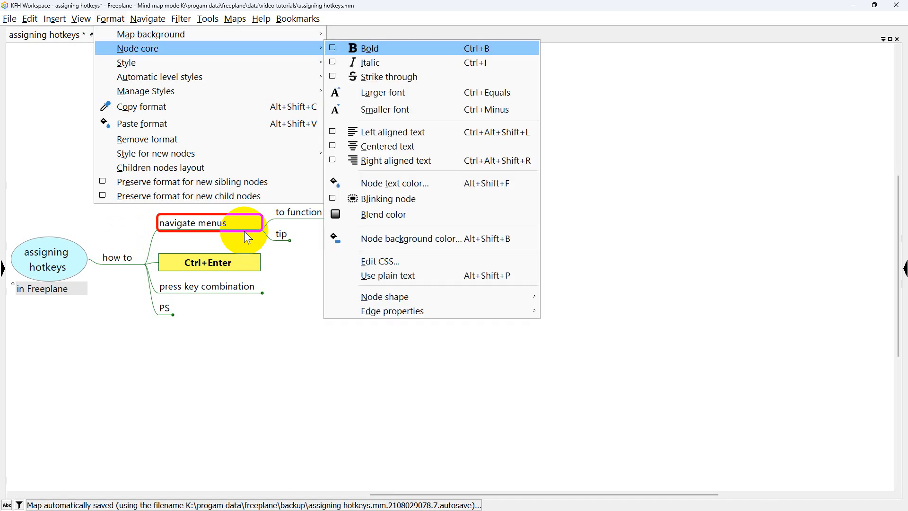
key(Up)
key(Up)
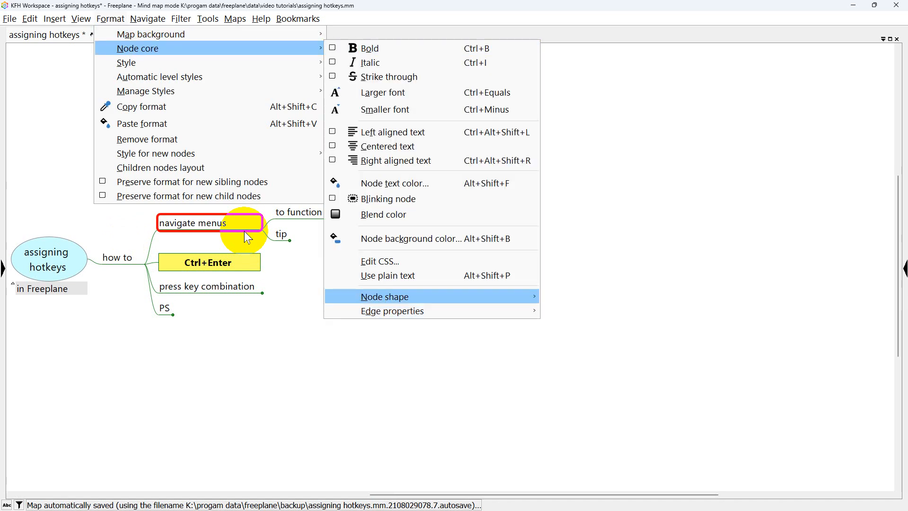
key(Right)
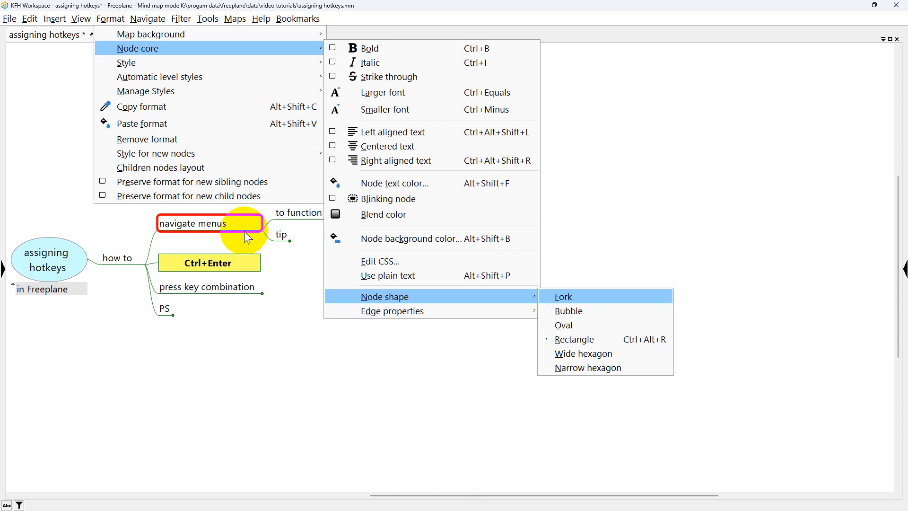
key(Down)
key(Down)
key(Down)
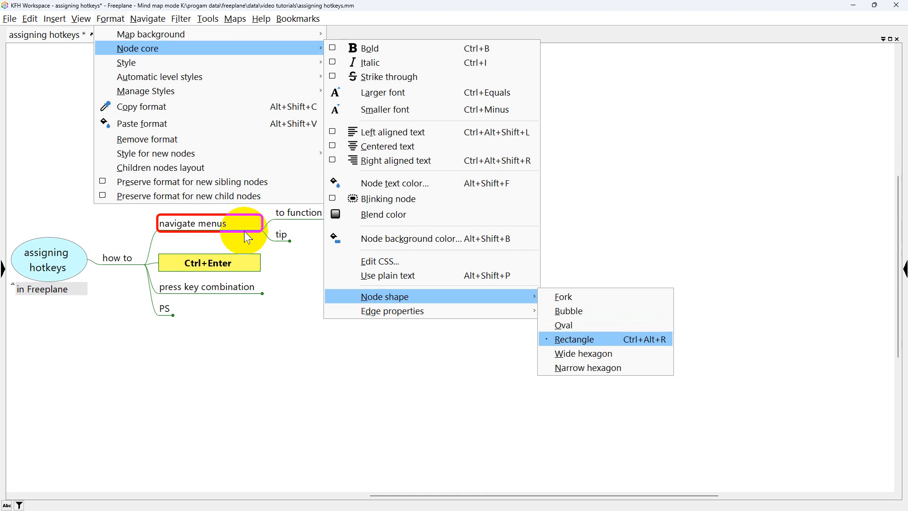
key(Up)
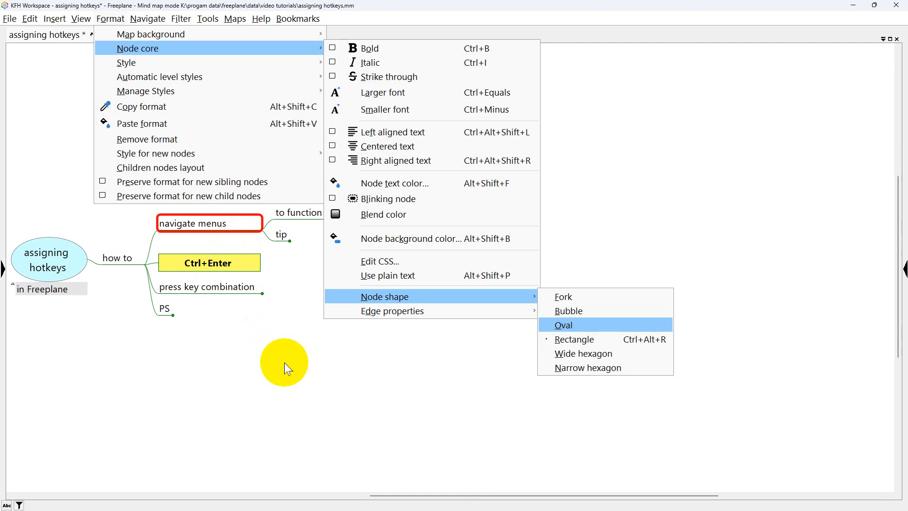
key(ctrl+Return)
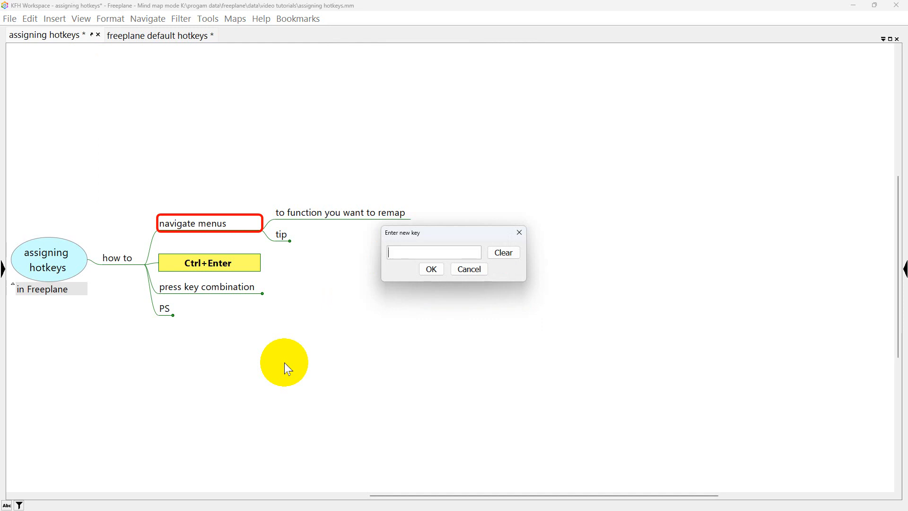
key(ctrl+alt+o)
click(431, 269)
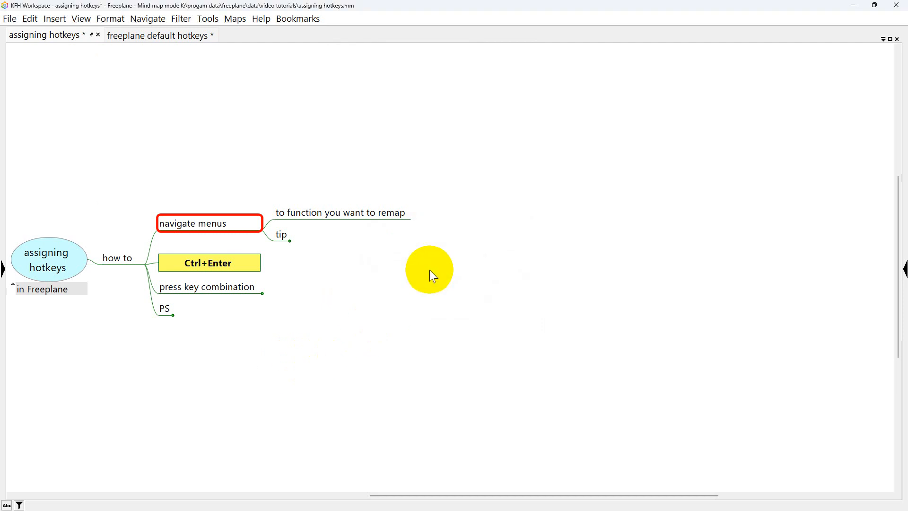
key(ctrl+shift+o)
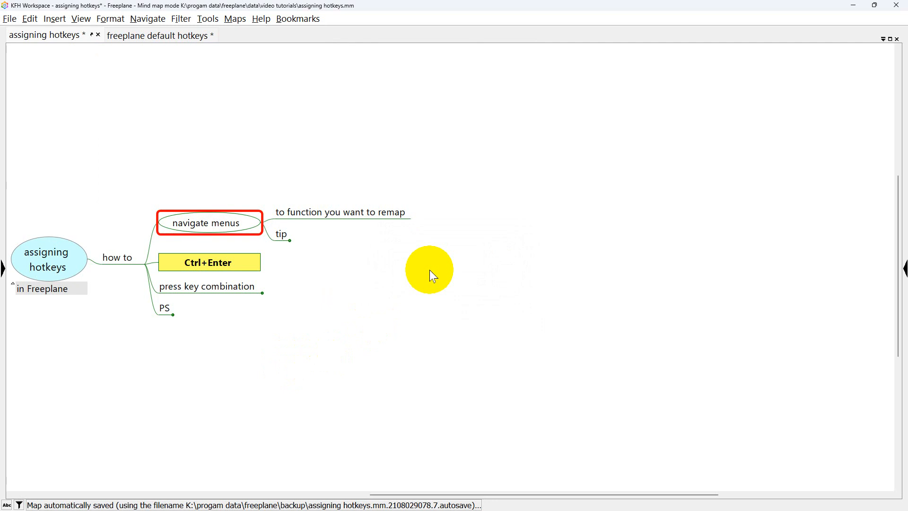
Unfold the tip node, look up the Oval command's location by searching for "oval" in Command Search, and leave the search
key(Right)
key(Right)
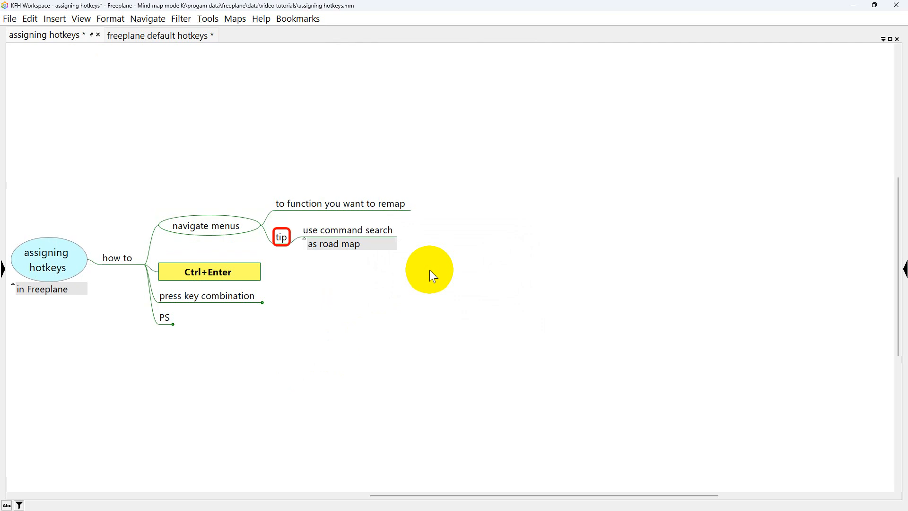
key(ctrl+F1)
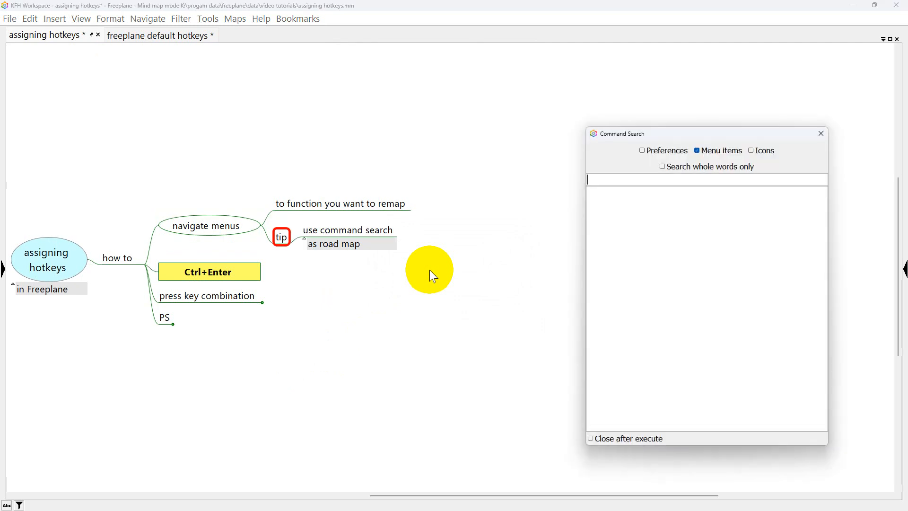
text(oval)
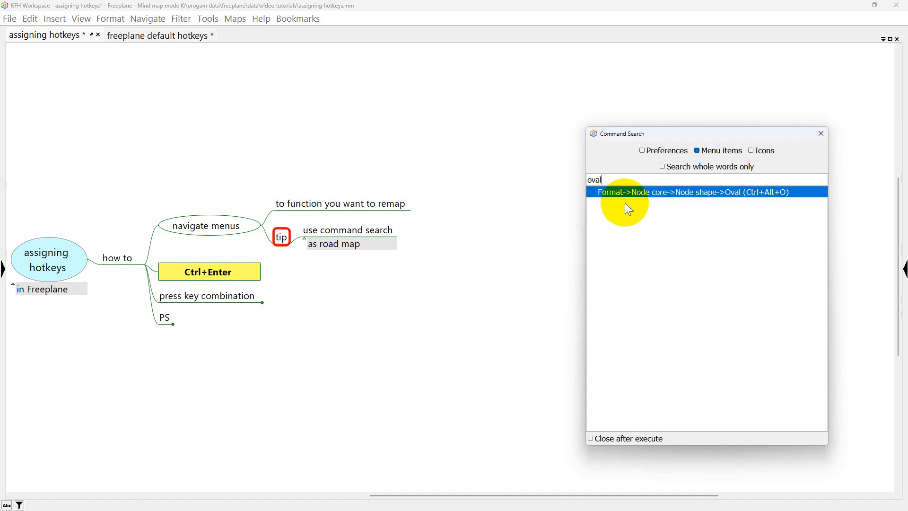
click(435, 233)
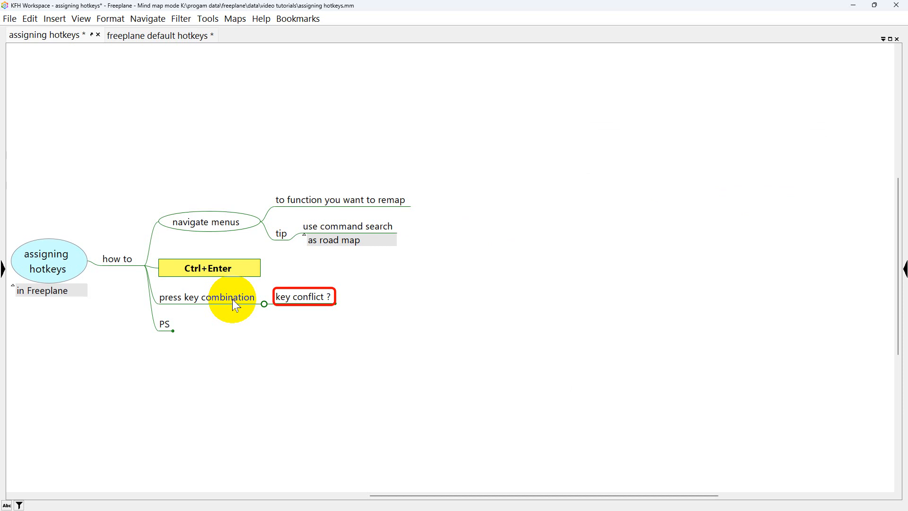
Unfold the key conflict ? branch through its n and y answers, and step through both options under given choice
key(Right)
key(Right)
key(Right)
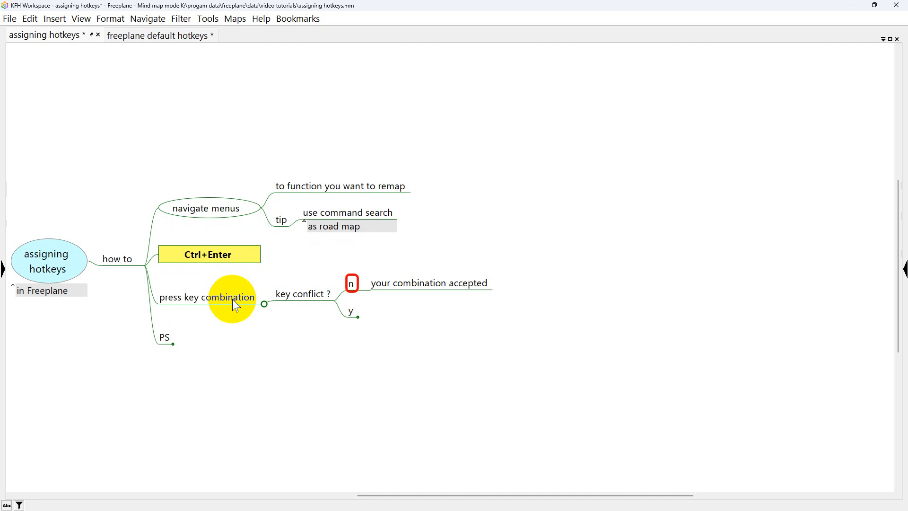
key(Down)
key(Right)
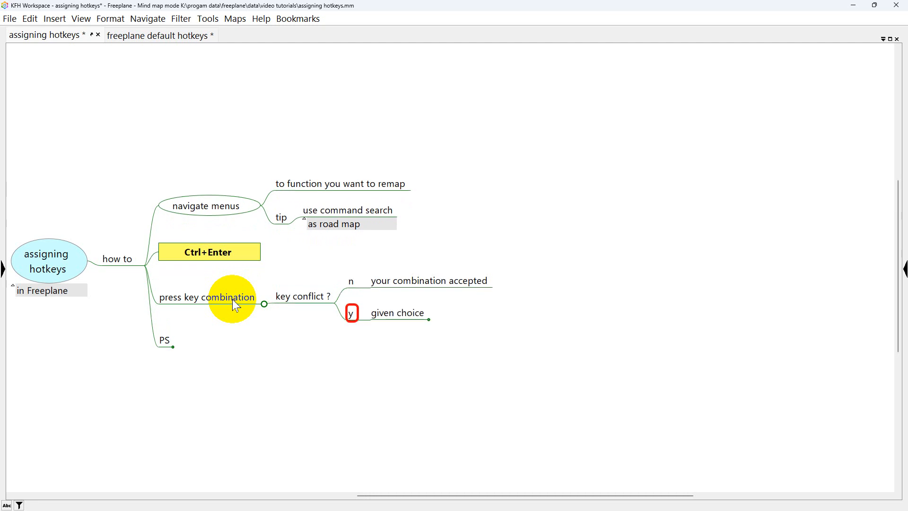
key(Right)
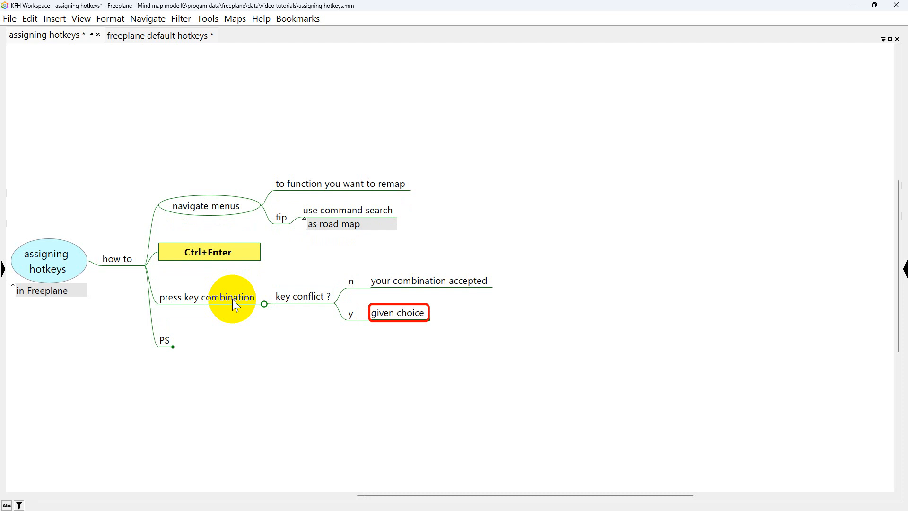
key(Right)
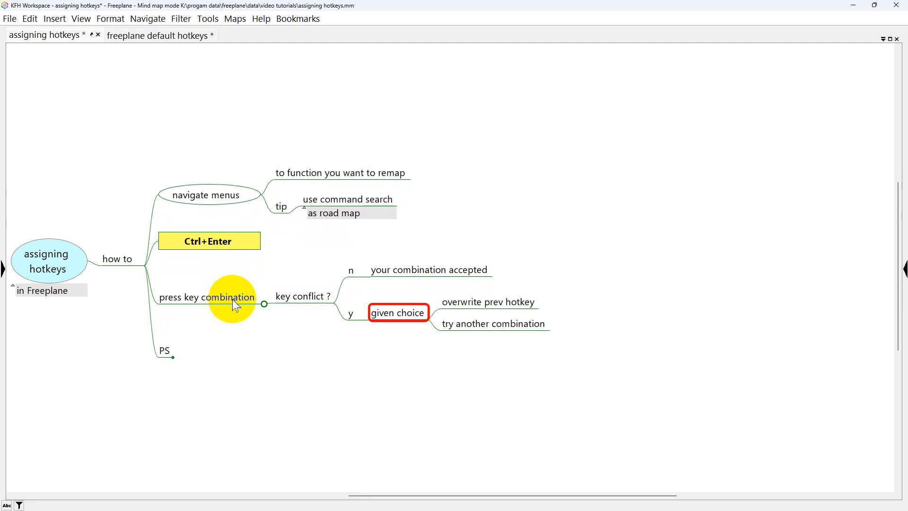
key(Right)
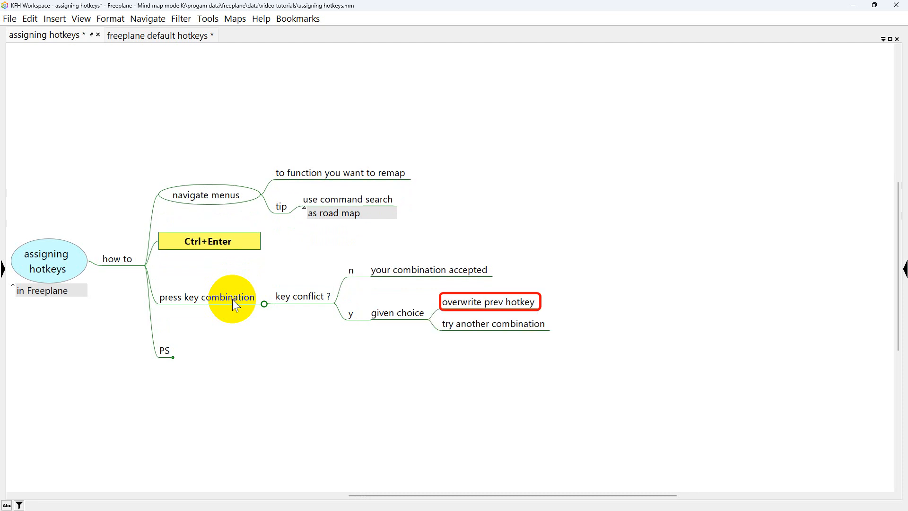
key(Down)
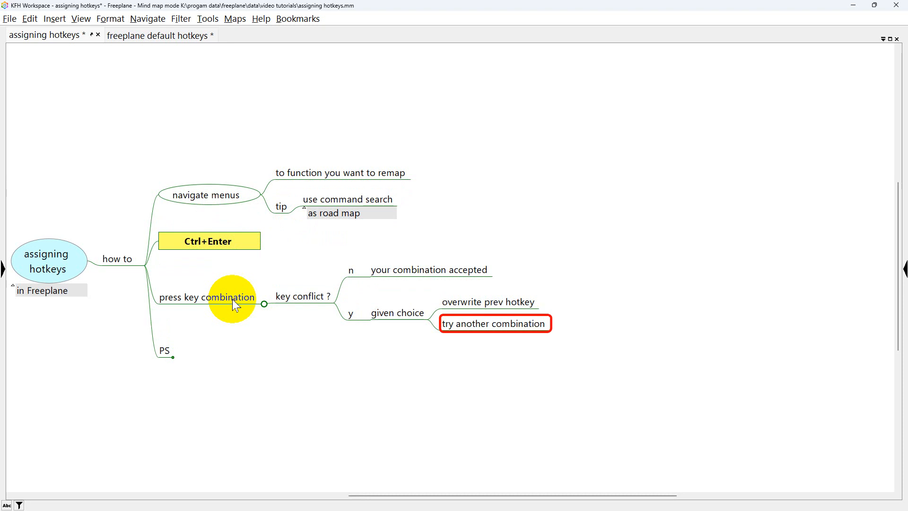
Check the hotkey assigned to Oval under Format > Node core > Node shape
key(alt+o)
key(Down)
key(Right)
key(Up)
key(Up)
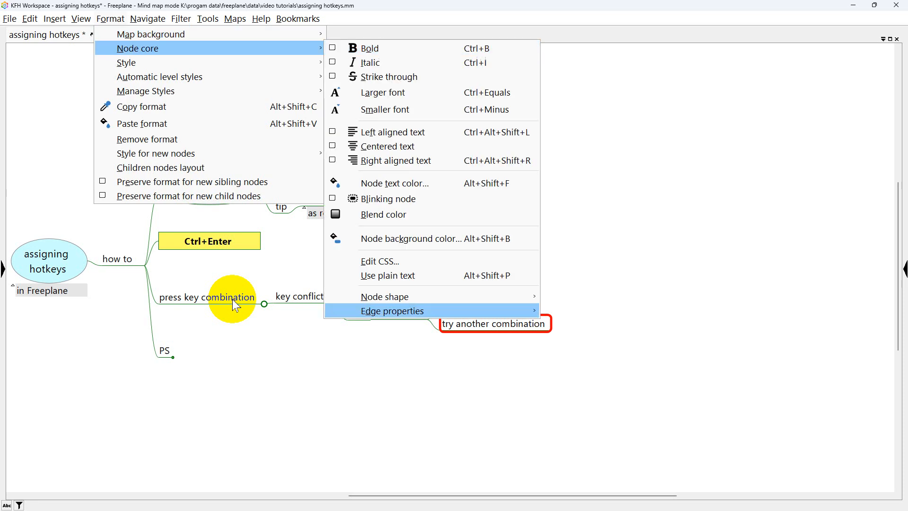
key(Right)
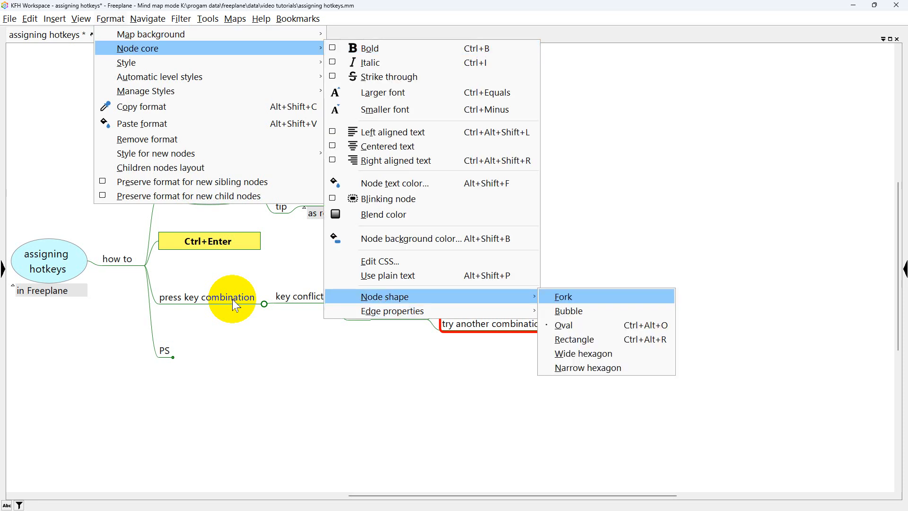
key(Down)
key(Down)
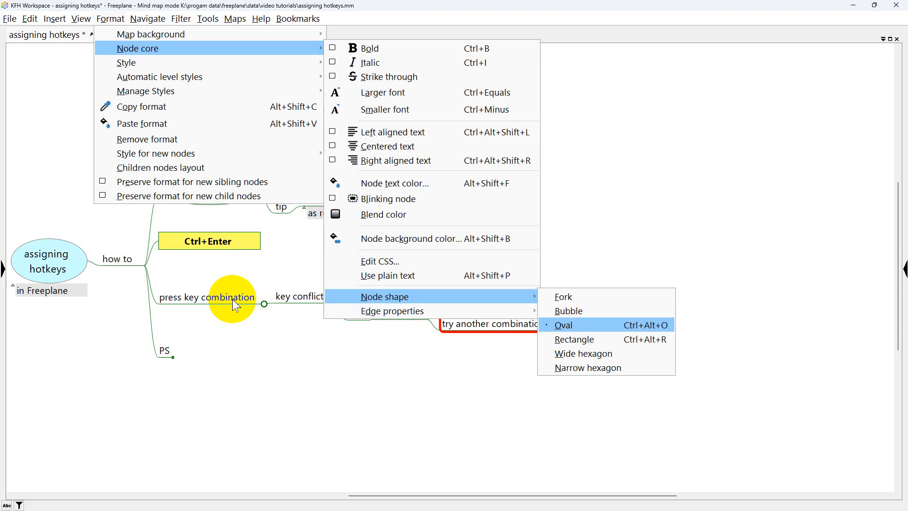
key(Return)
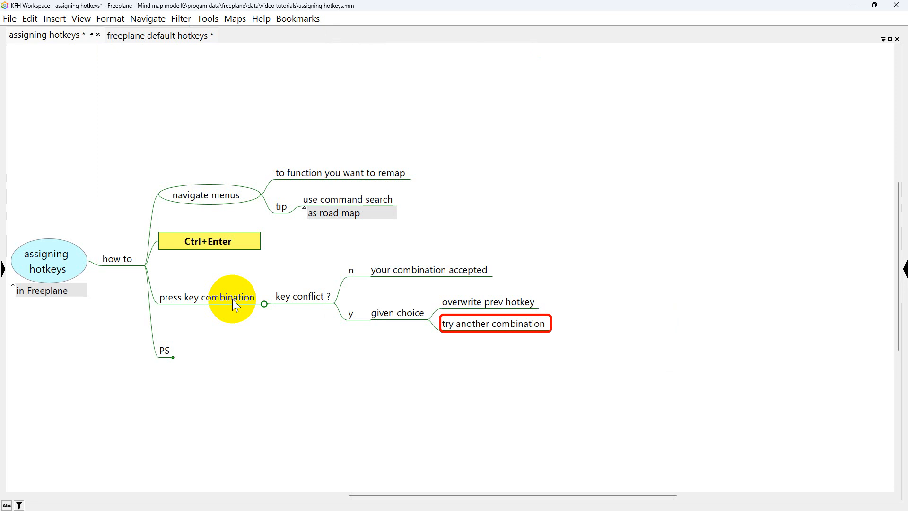
Try to assign Ctrl+Alt+O to Format > Node core > Node shape > Bubble, declining to replace the Oval assignment
key(alt+o)
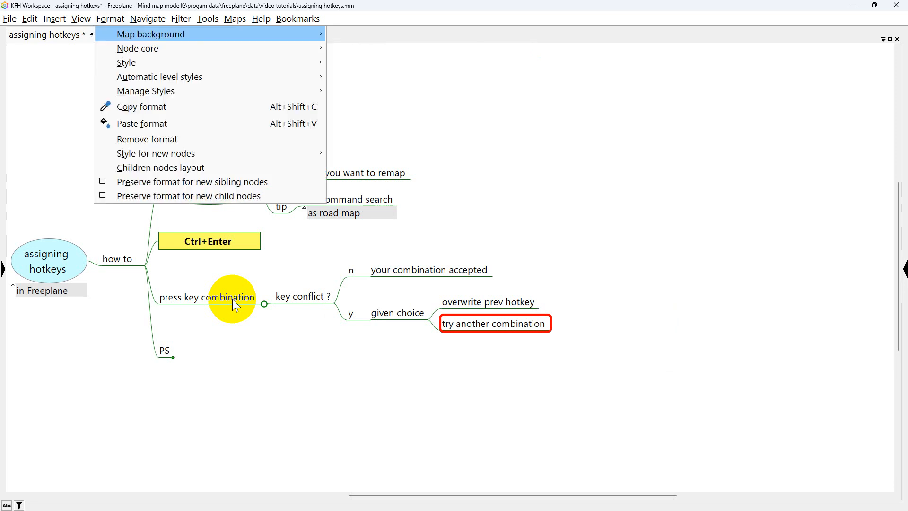
key(Down)
key(Right)
key(Up)
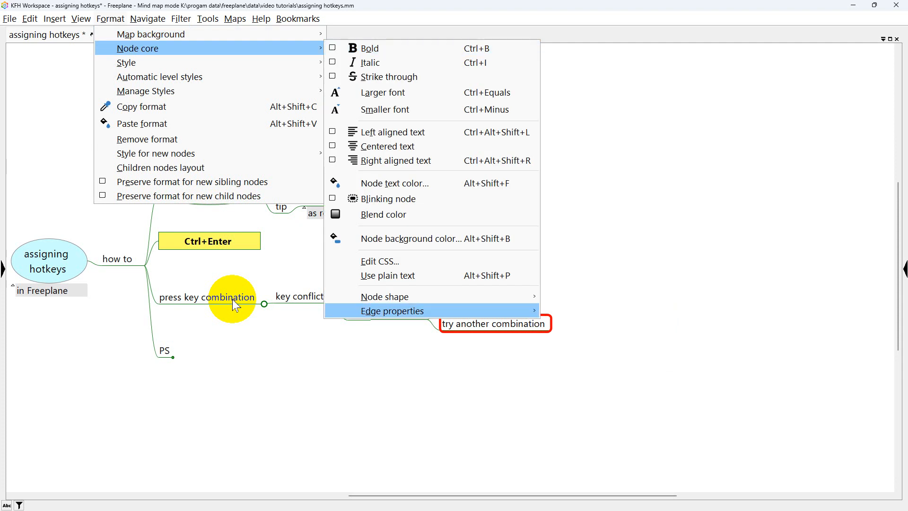
key(Up)
key(Right)
key(Down)
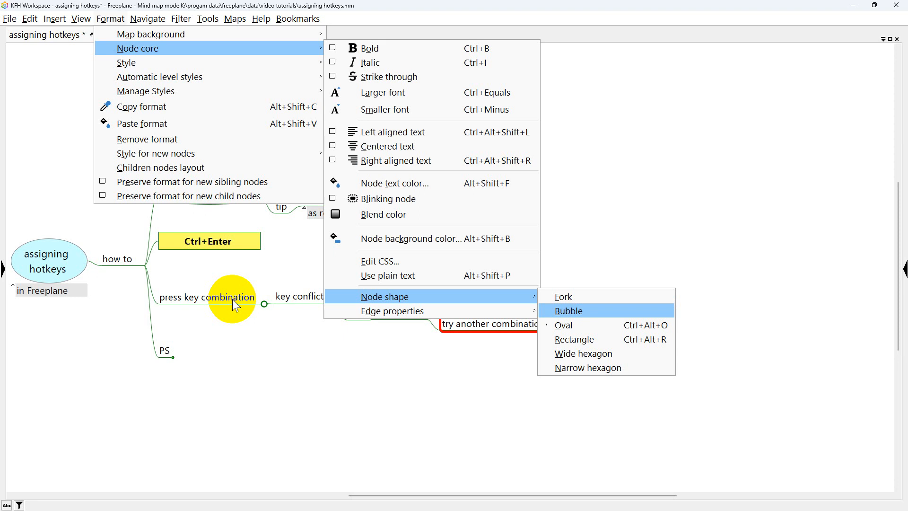
key(ctrl+Return)
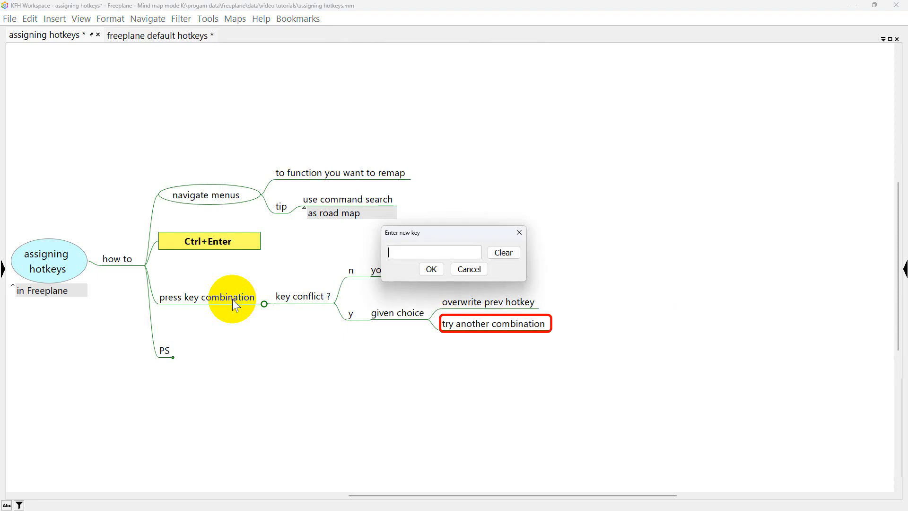
key(ctrl+alt+o)
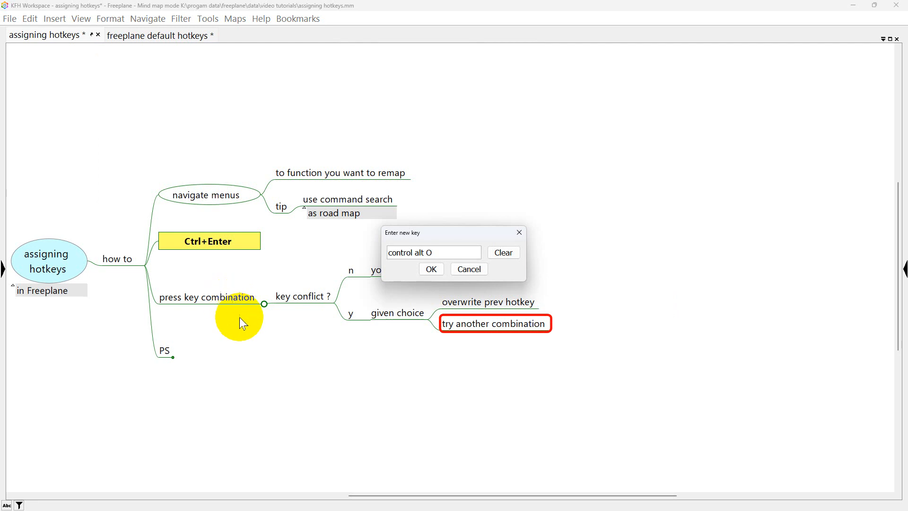
click(432, 268)
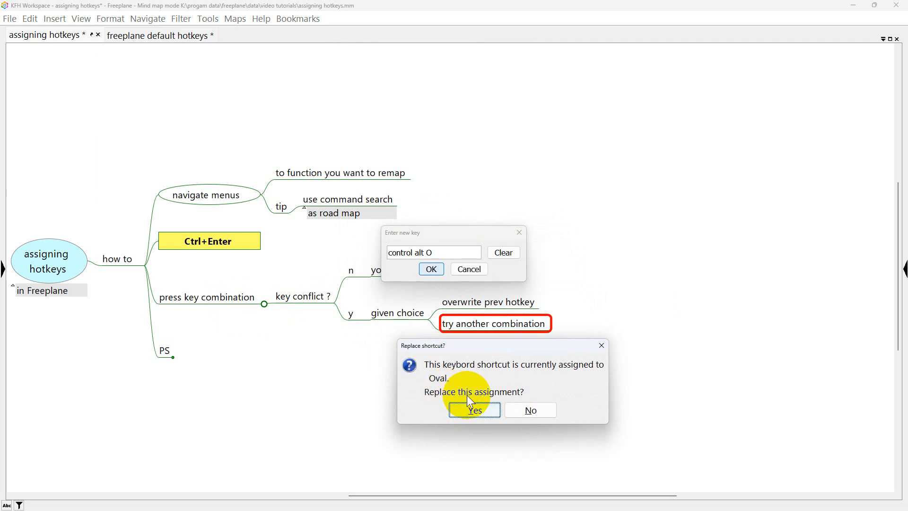
click(532, 409)
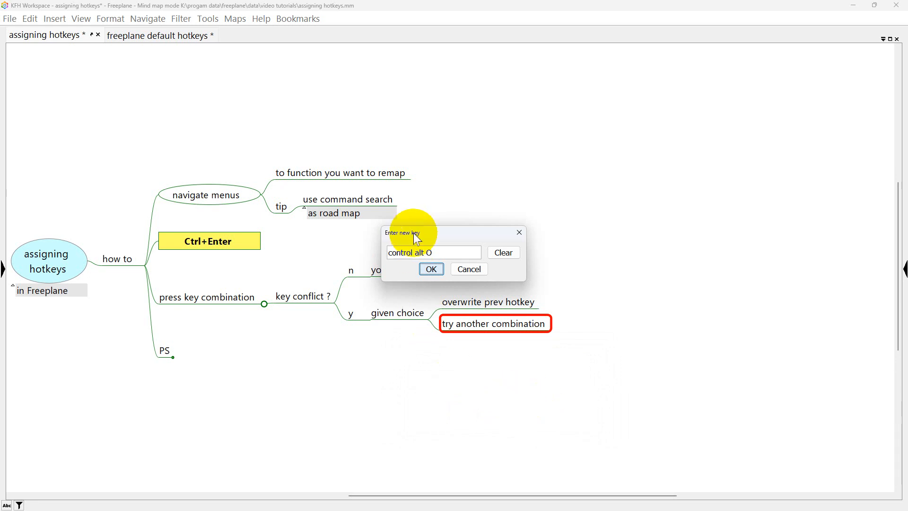
Replace the proposed combination with Ctrl+Alt+B and assign it to the Bubble shape
click(446, 254)
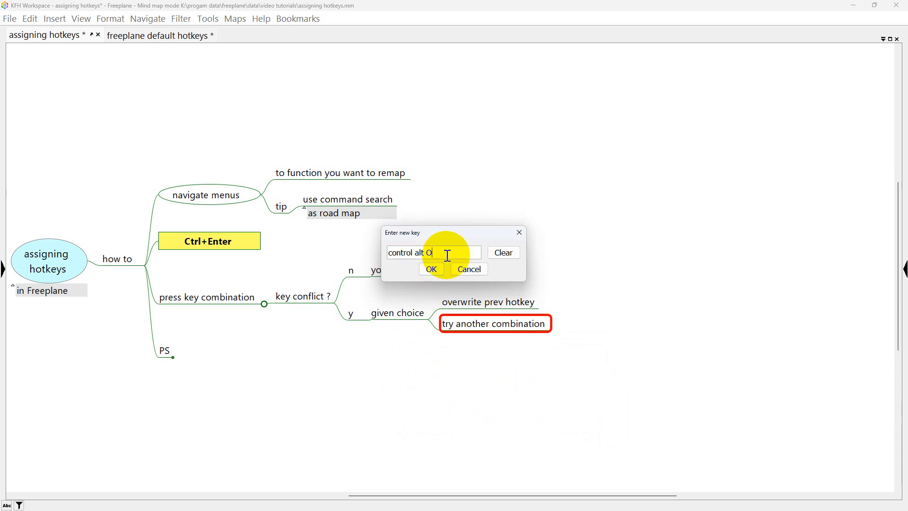
key(ctrl+alt+b)
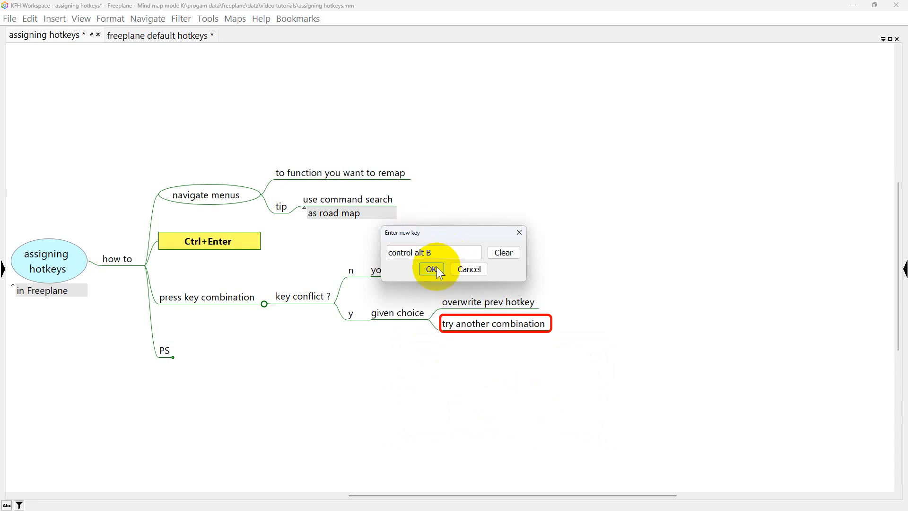
click(432, 269)
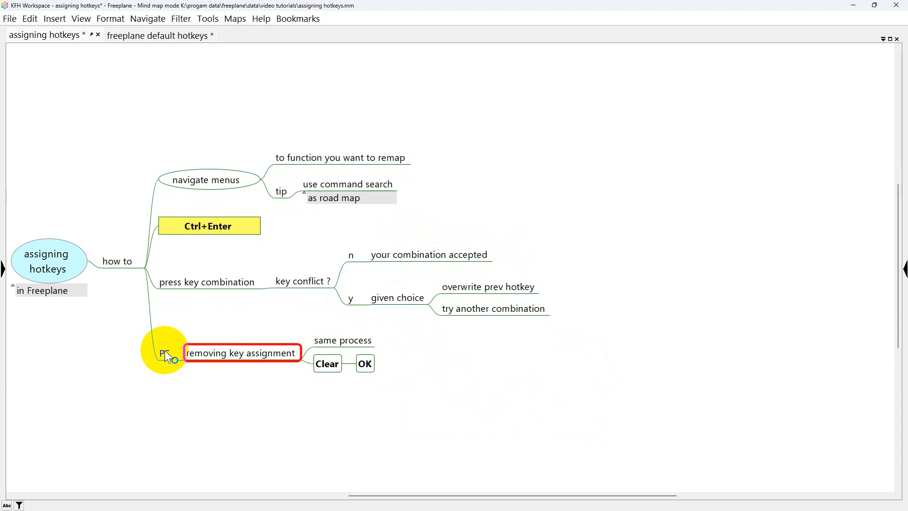
Clear the hotkey entry for Format > Node core > Node shape > Bubble, and cancel the change
key(alt+o)
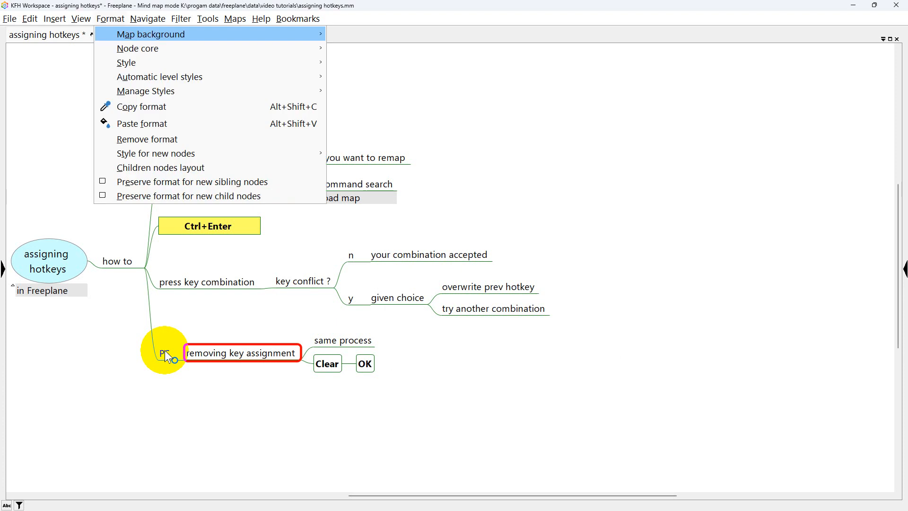
key(Down)
key(Right)
key(Up)
key(Up)
key(Right)
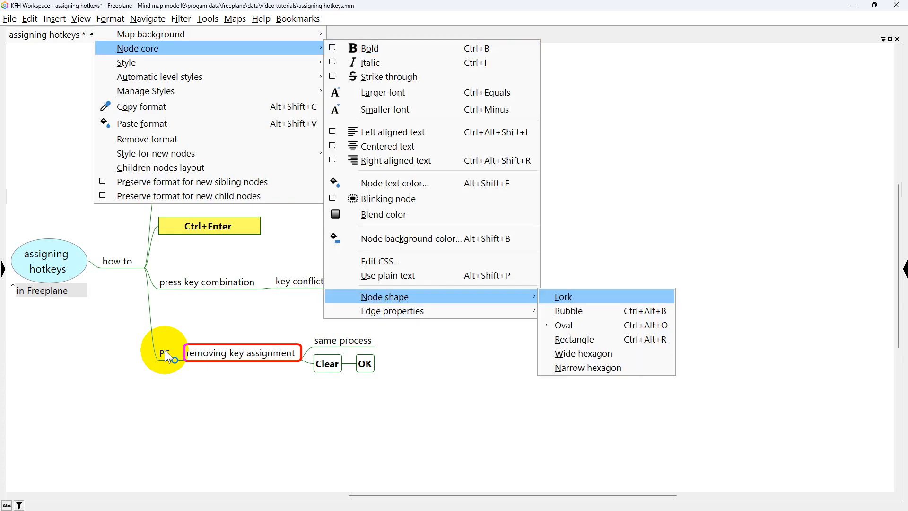
key(Down)
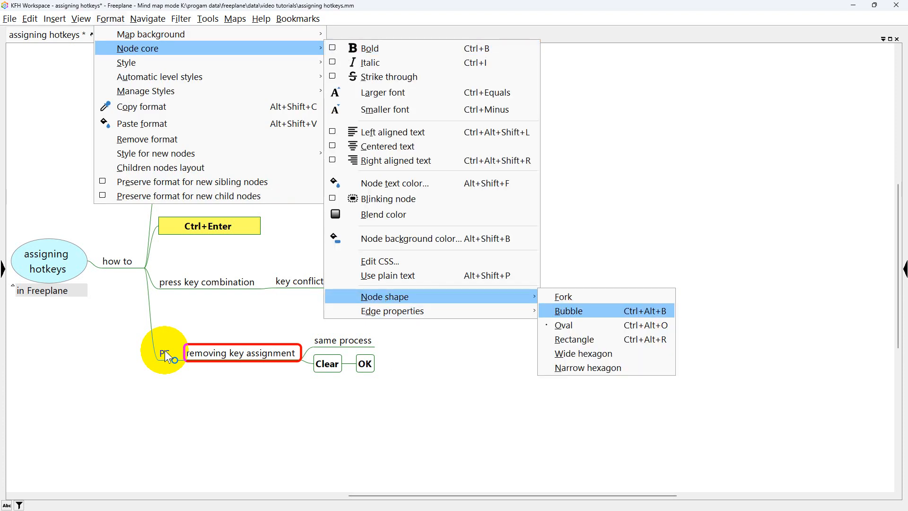
key(ctrl+Return)
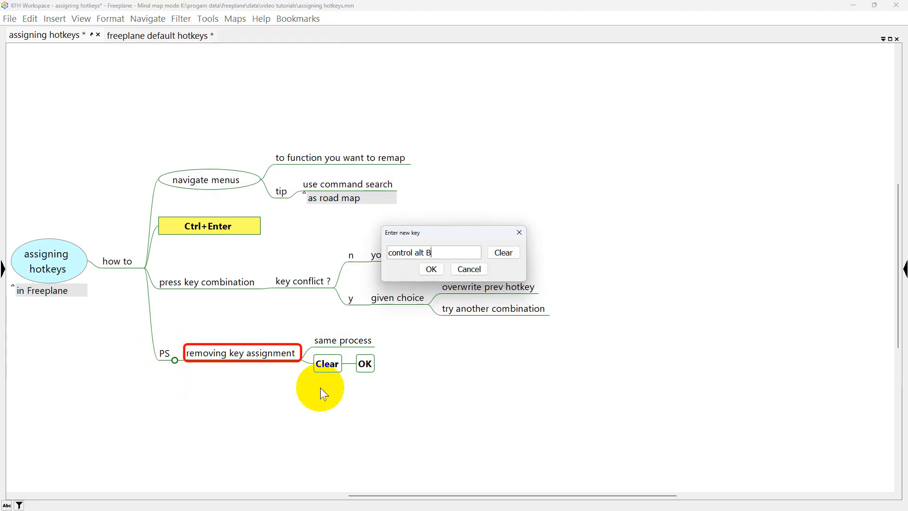
click(499, 250)
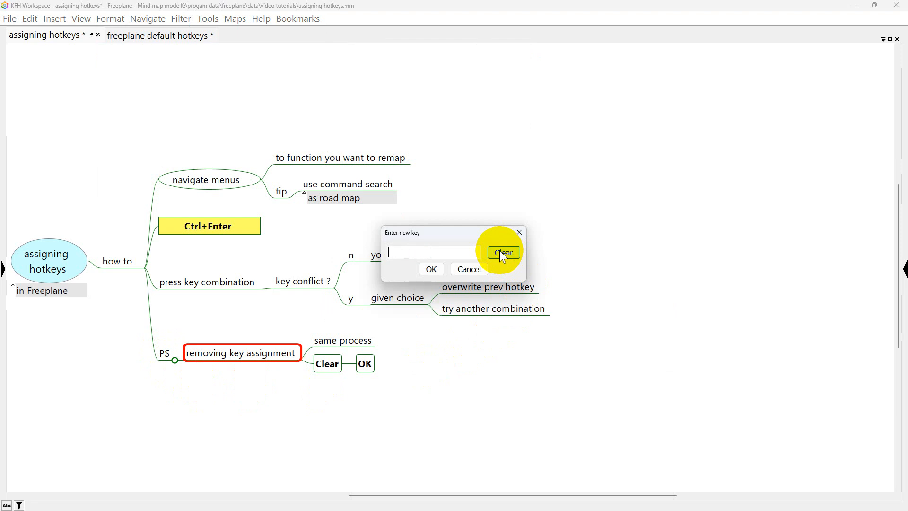
click(464, 270)
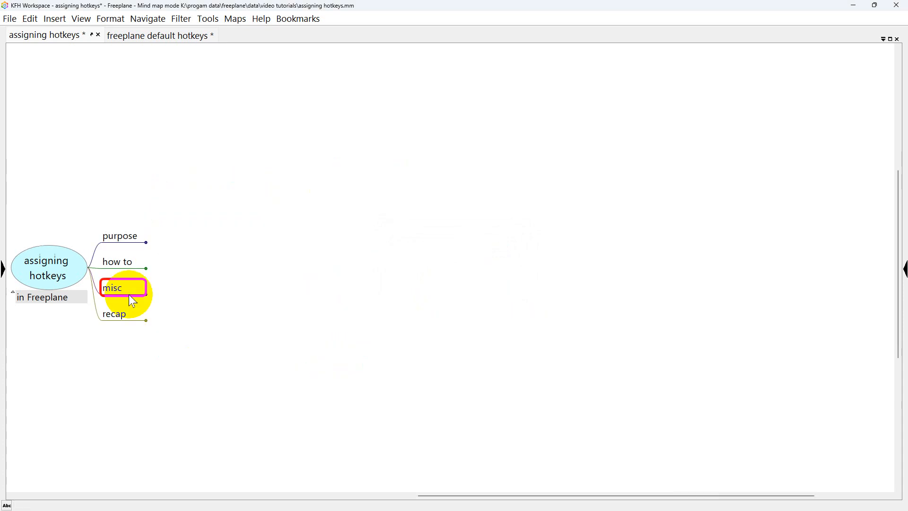
Filter the map to the misc node, unfold it, and step through its three topics
key(ctrl+shift+f)
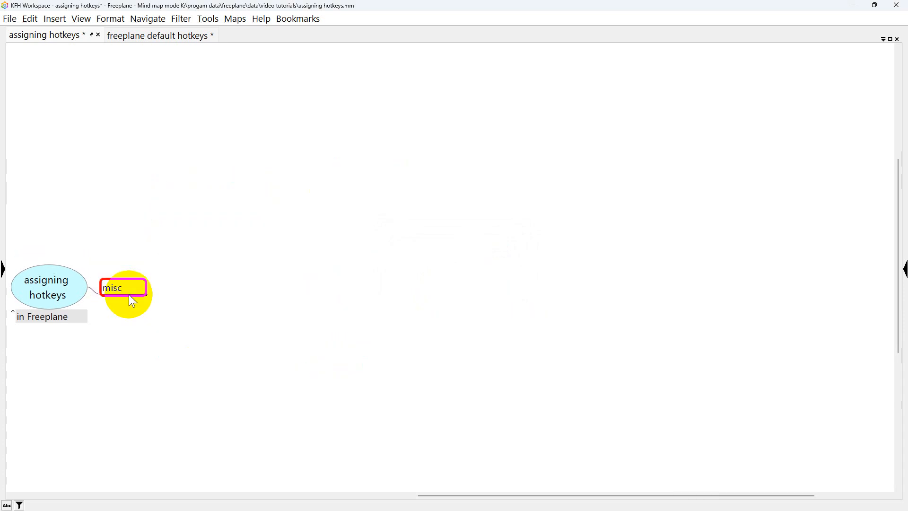
key(Right)
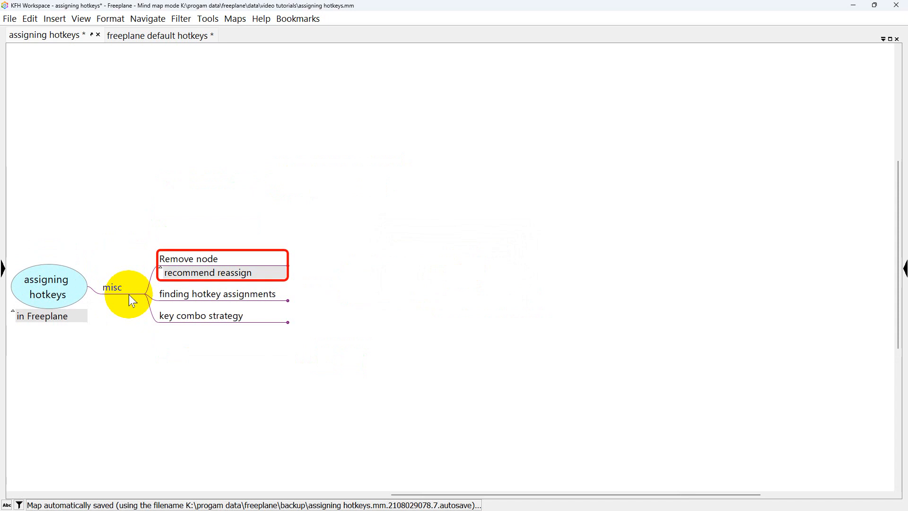
key(Down)
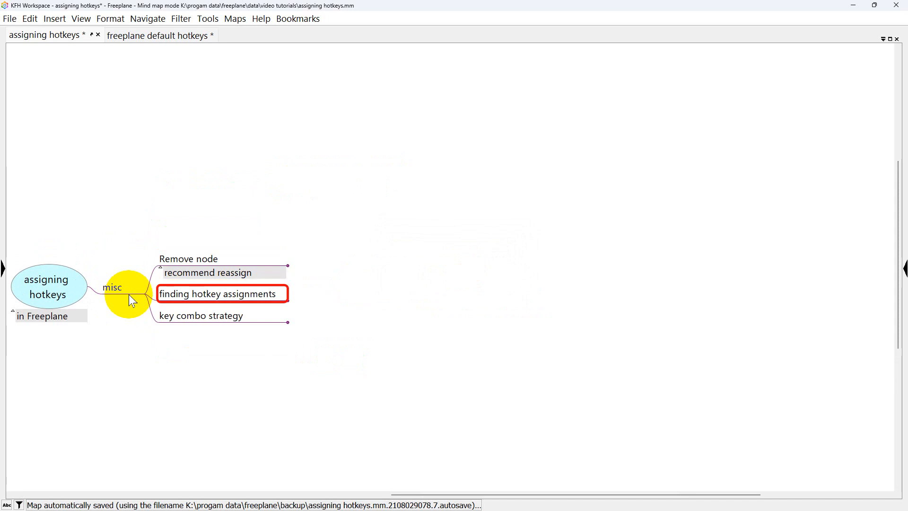
key(Down)
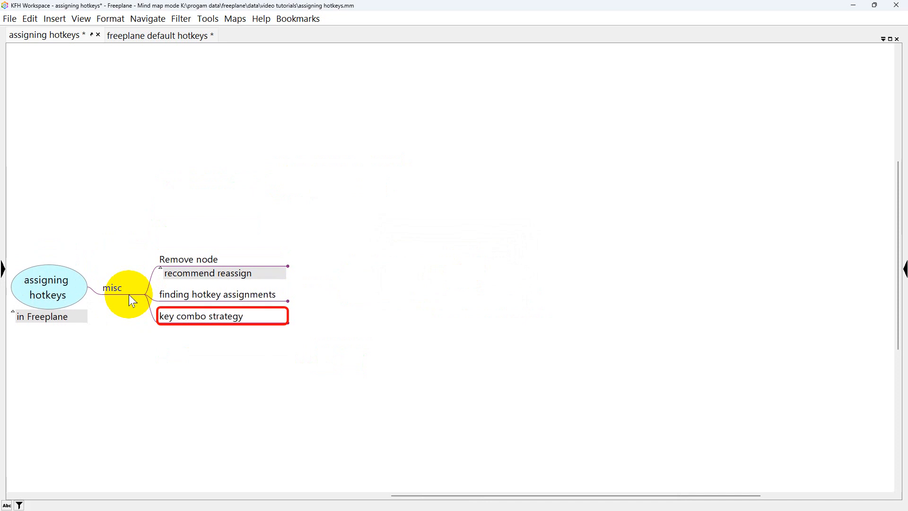
Unfold the Remove node topic and its reassign branch, selecting the Ctrl+Delete example and the makes deleting more deliberate node
key(Up)
key(Up)
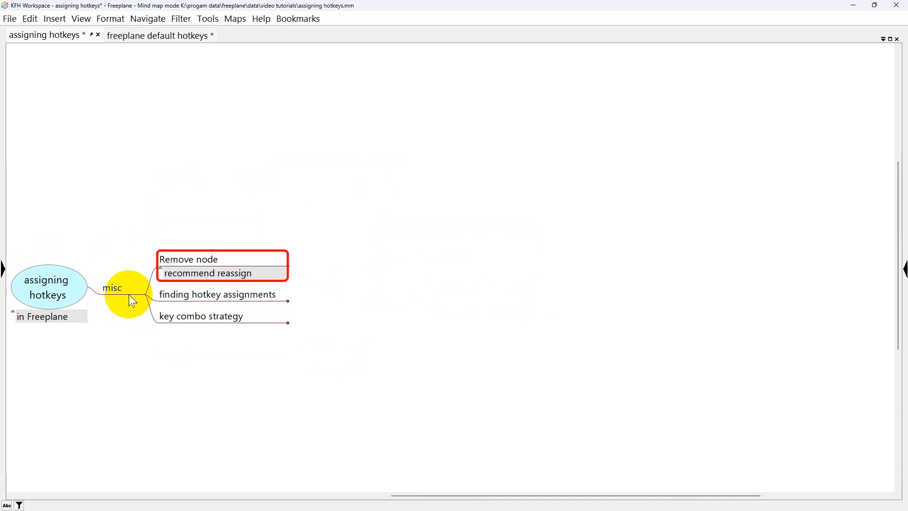
key(Right)
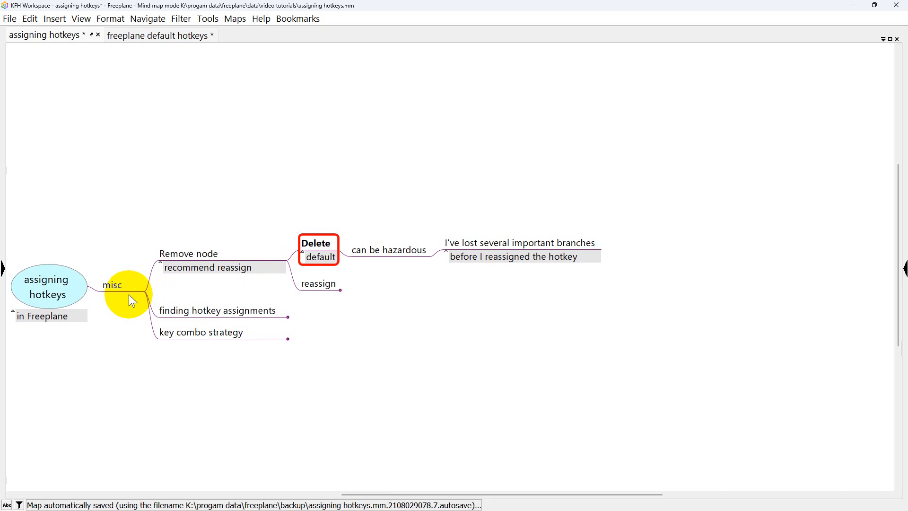
key(Down)
key(space)
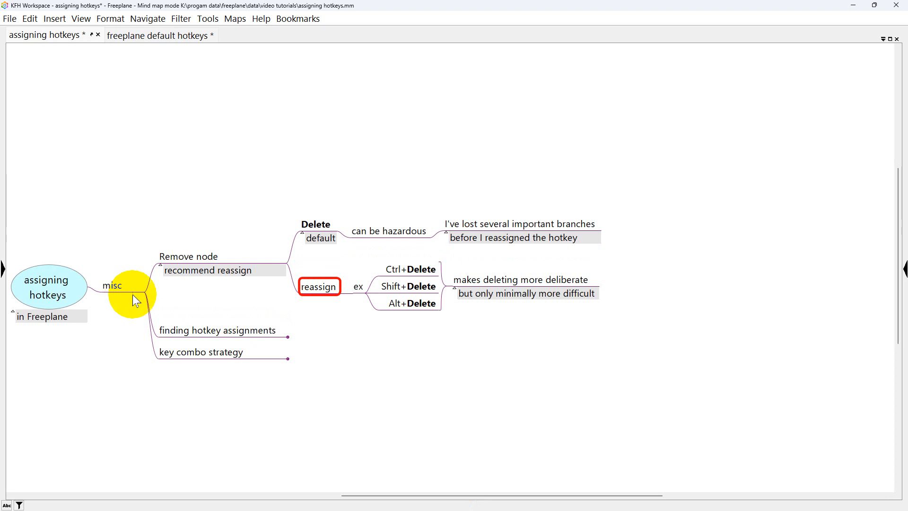
click(414, 270)
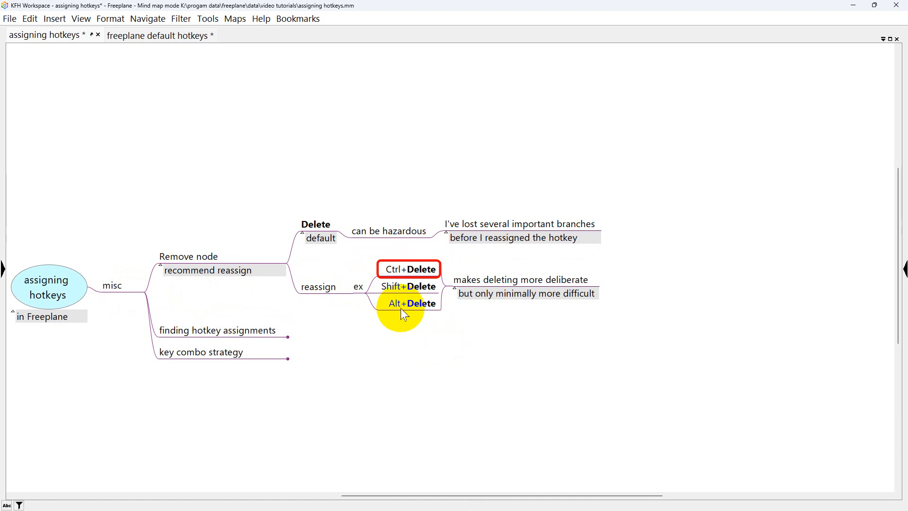
click(509, 279)
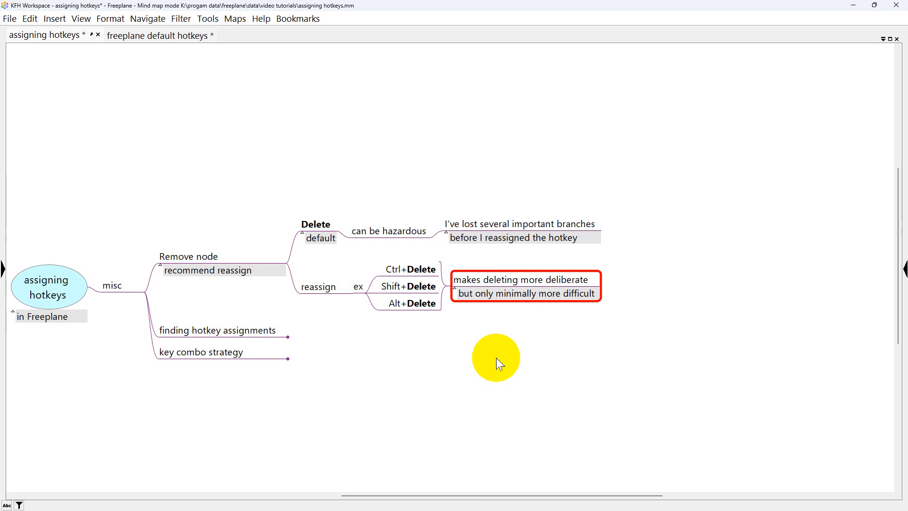
Show the finding hotkey assignments topic, select its Help > Key reference node, and open the Key reference
key(Down)
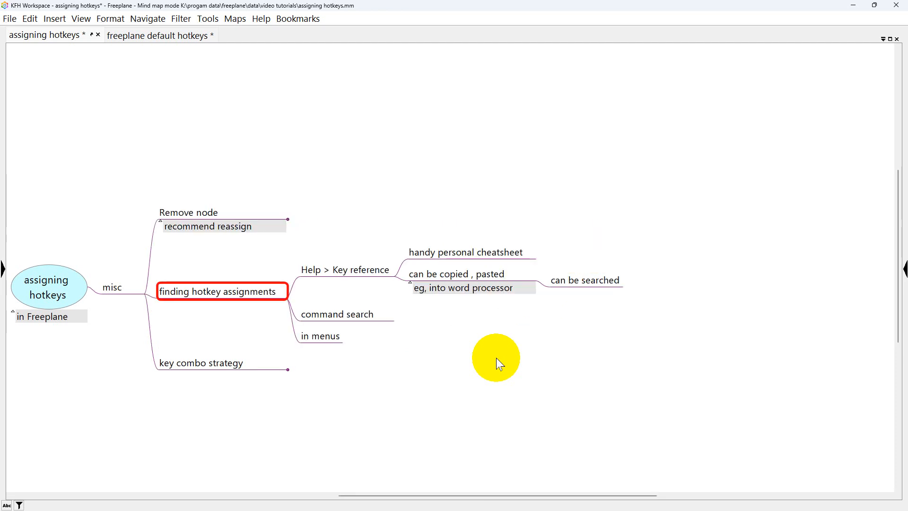
key(Right)
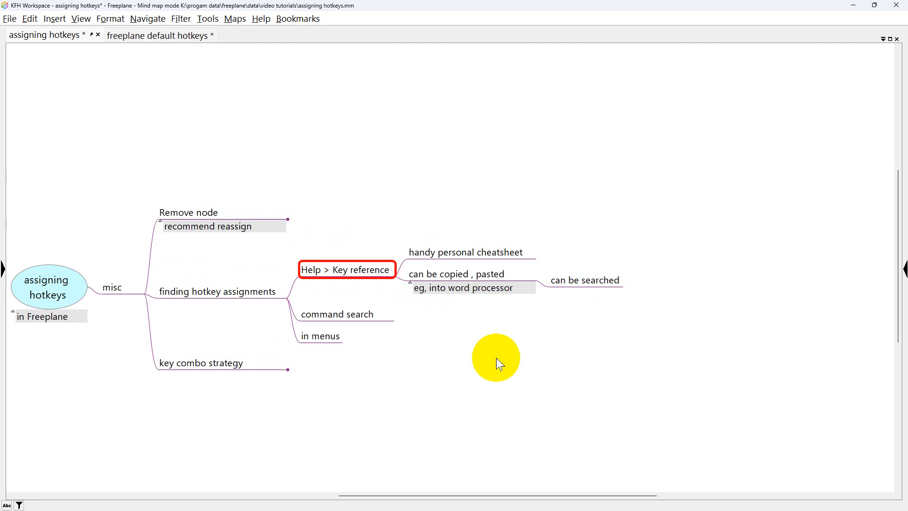
key(alt+h)
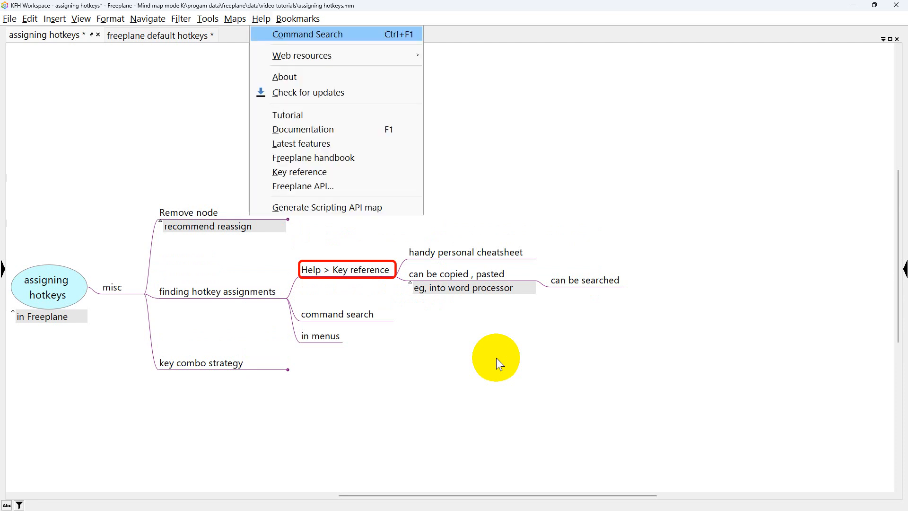
key(Down)
key(Down)
key(Down)
key(Down)
key(Down)
key(Down)
key(Down)
key(Down)
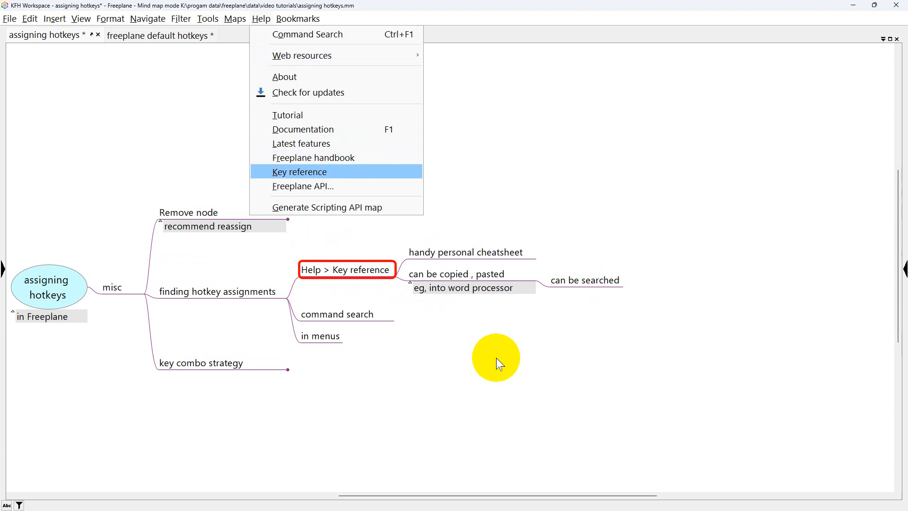
key(Return)
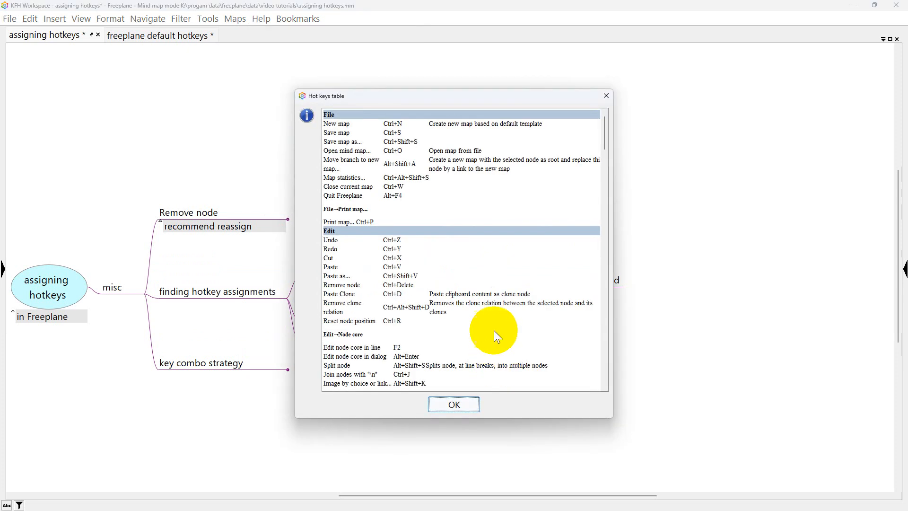
Look through the hot keys table, select all of its text, and close the table
scroll(462, 217, down, 20)
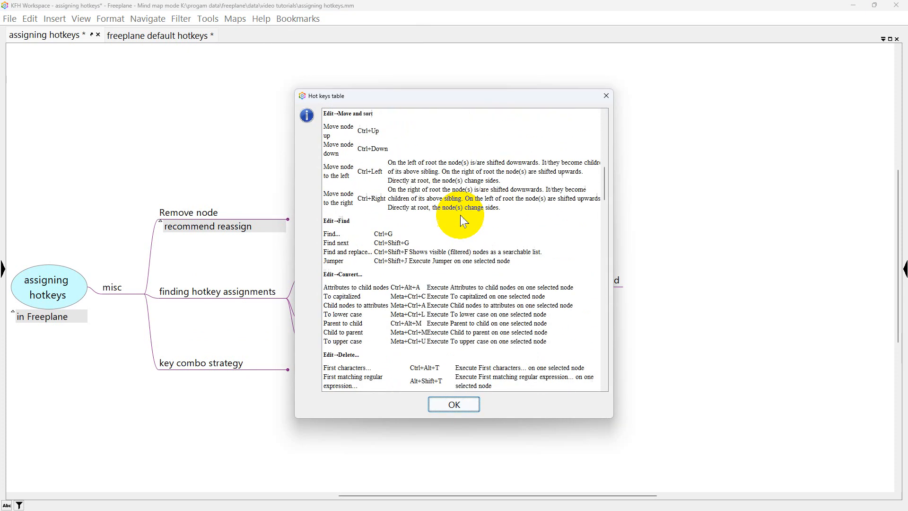
scroll(461, 221, down, 4)
scroll(461, 220, up, 15)
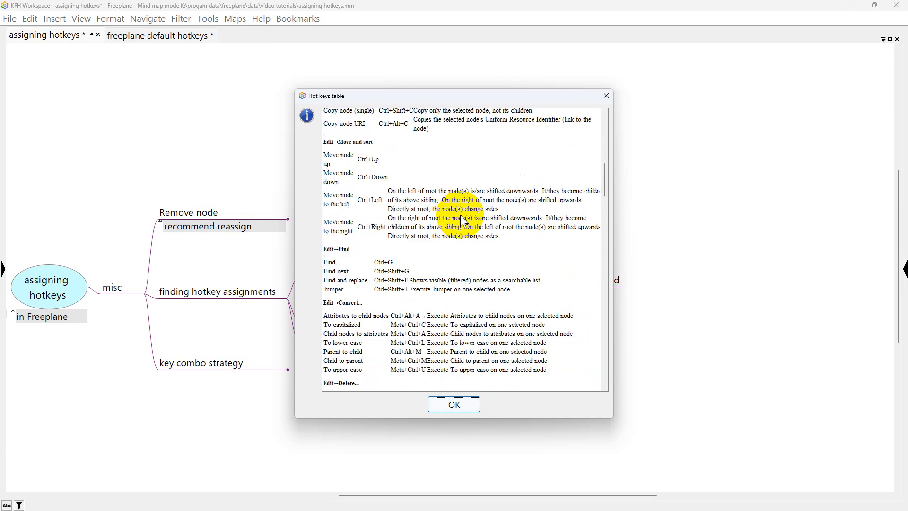
click(460, 213)
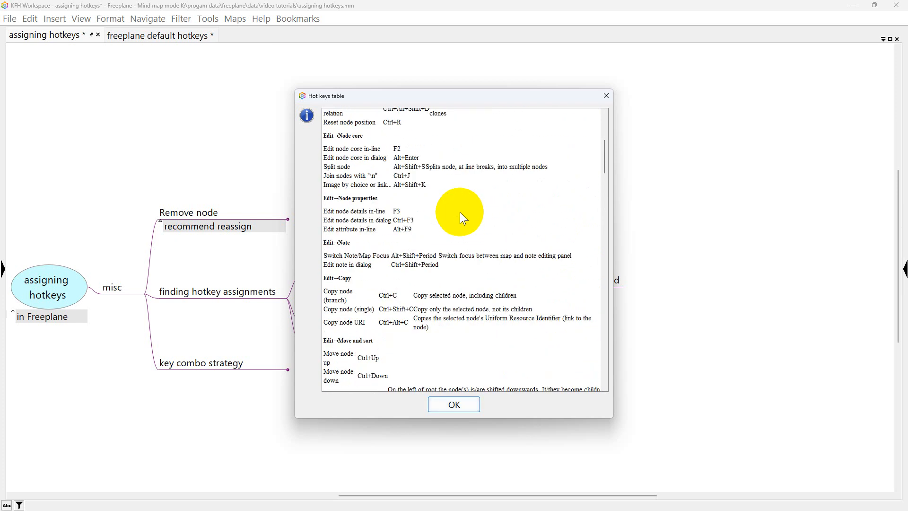
key(ctrl+a)
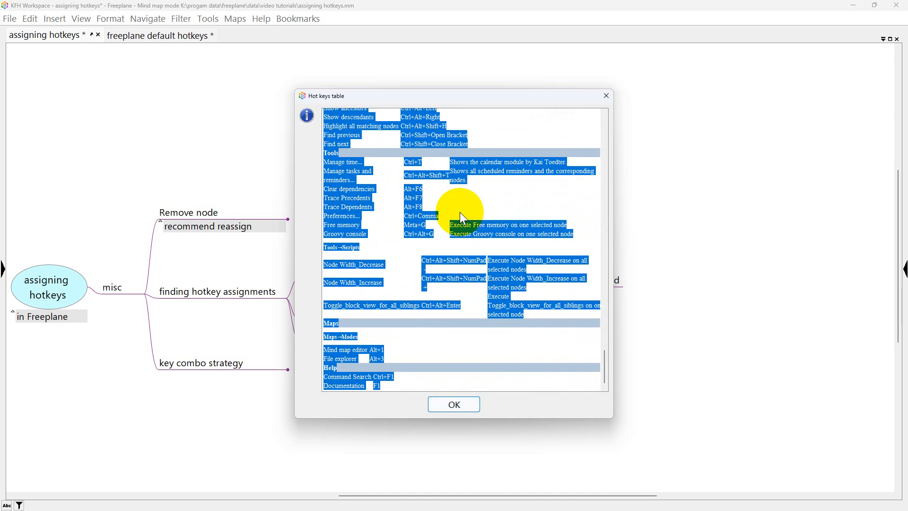
key(Escape)
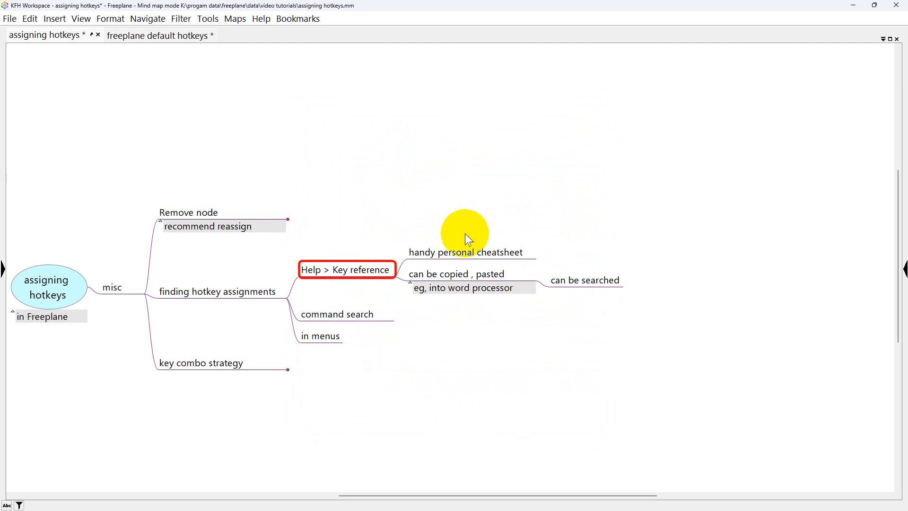
Select the can be copied, pasted node, switch to Atlantis Word Processor, and view both search results for rectangle in the key reference document
click(477, 272)
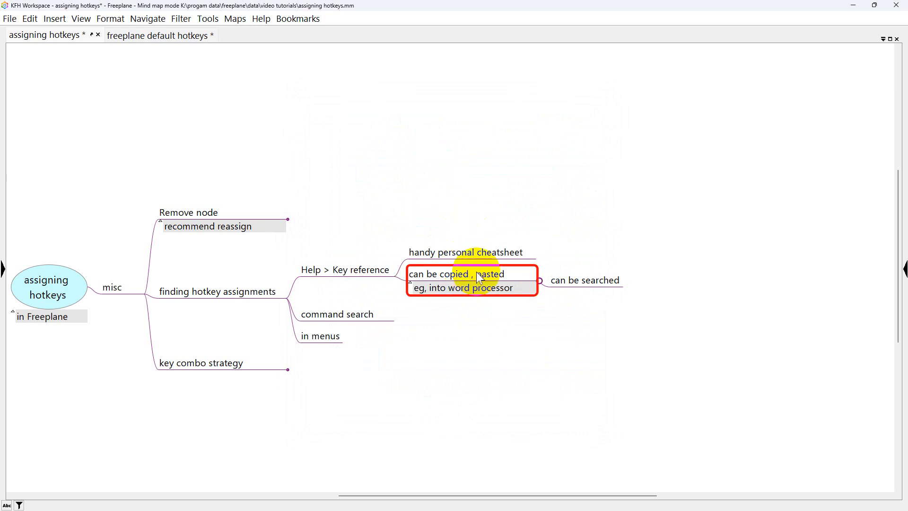
key(alt+Tab)
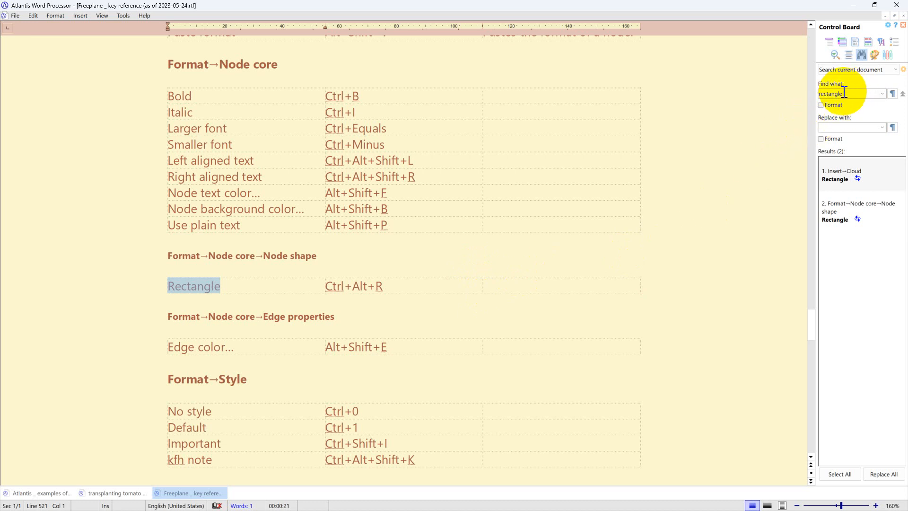
click(830, 179)
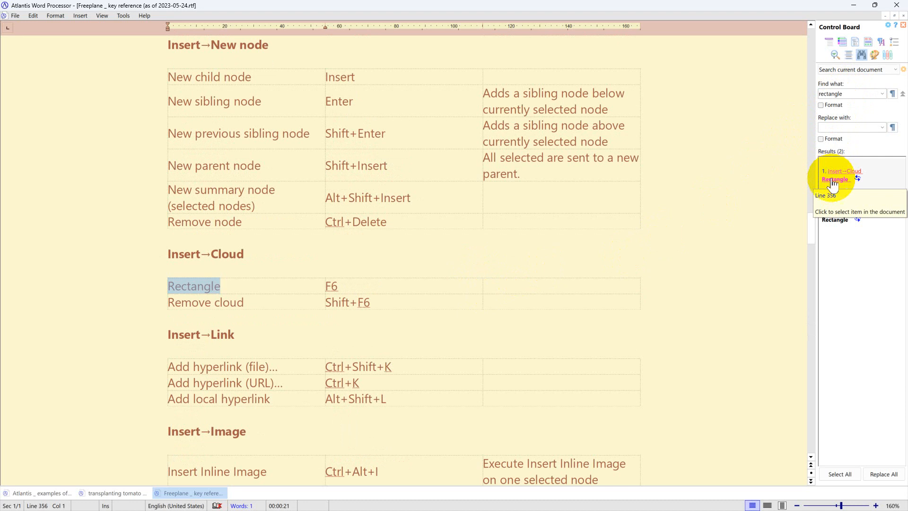
click(843, 222)
click(832, 211)
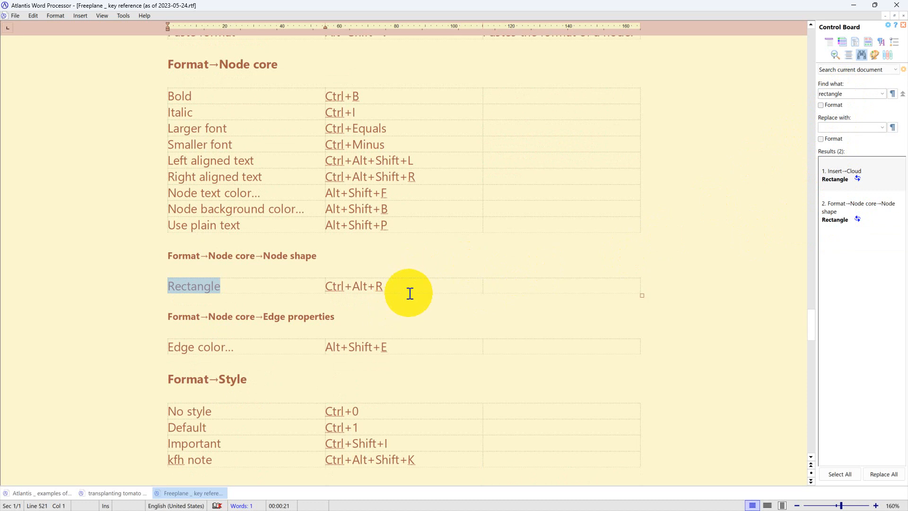
Switch back to Freeplane and look up menu items matching "shape" with Command Search from the command search node
key(alt+Tab)
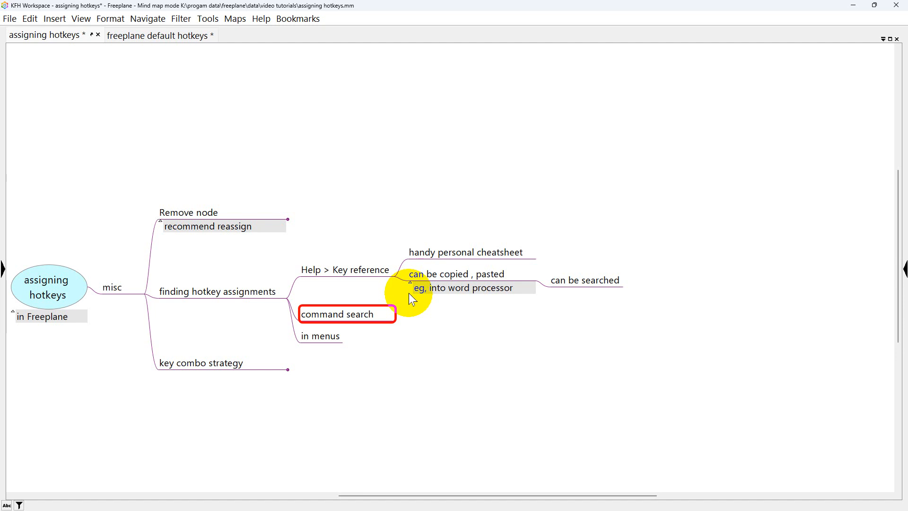
key(ctrl+F1)
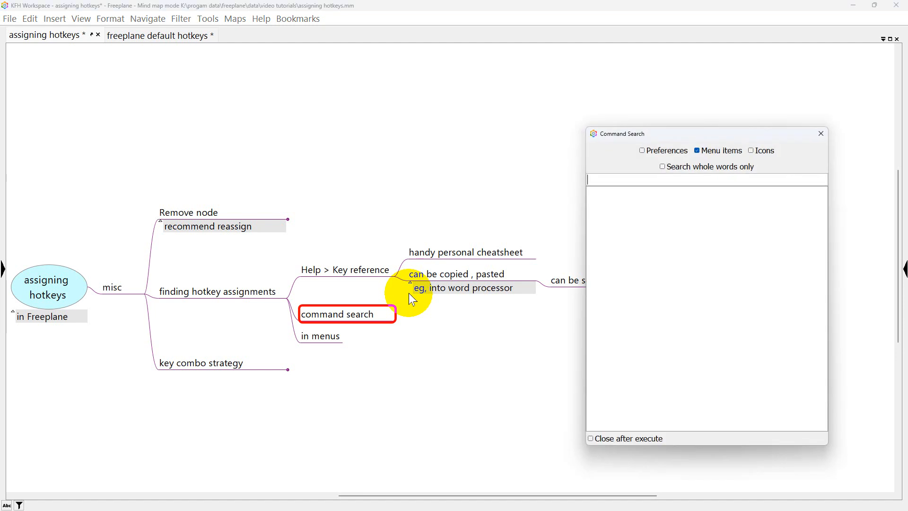
text(shape)
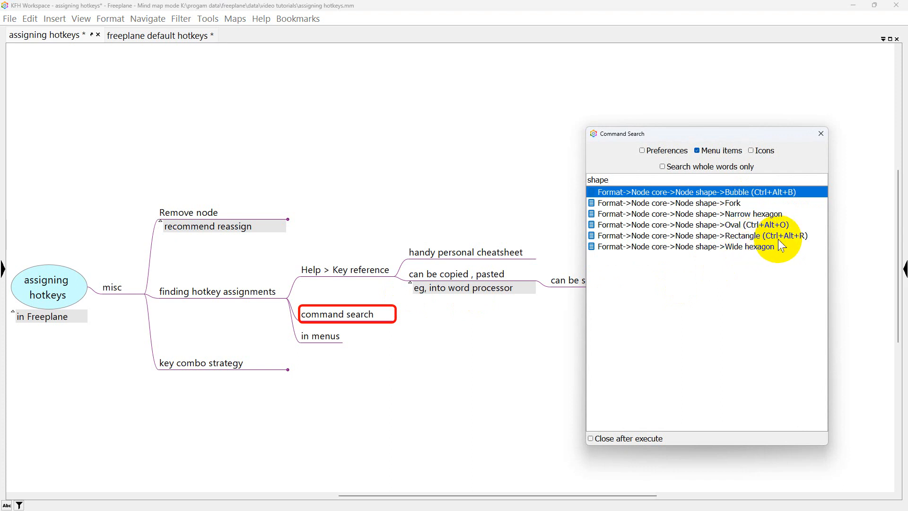
Select the in menus node and check the Help menu for the hotkeys shown beside its commands
click(322, 338)
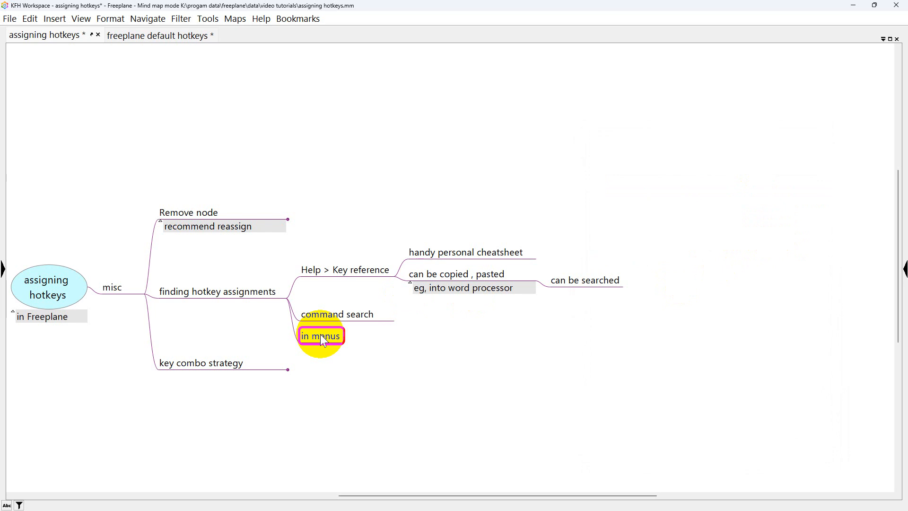
click(262, 19)
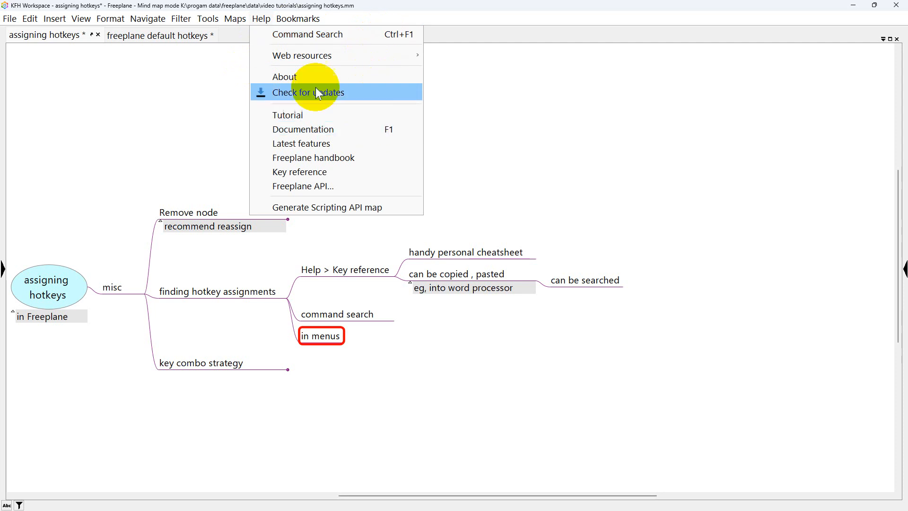
mouse_move(214, 18)
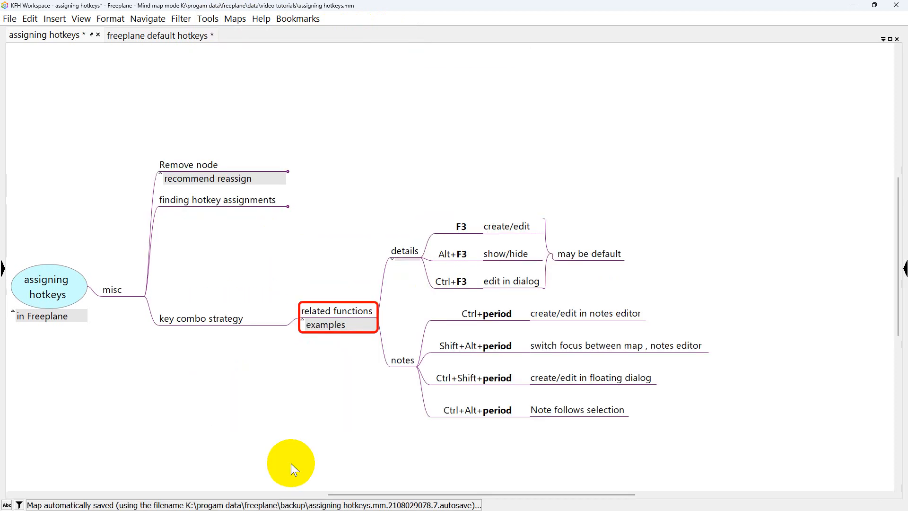
Select the F3, Alt+F3 and Ctrl+F3 example nodes together in the details branch of key combo strategy
click(452, 229)
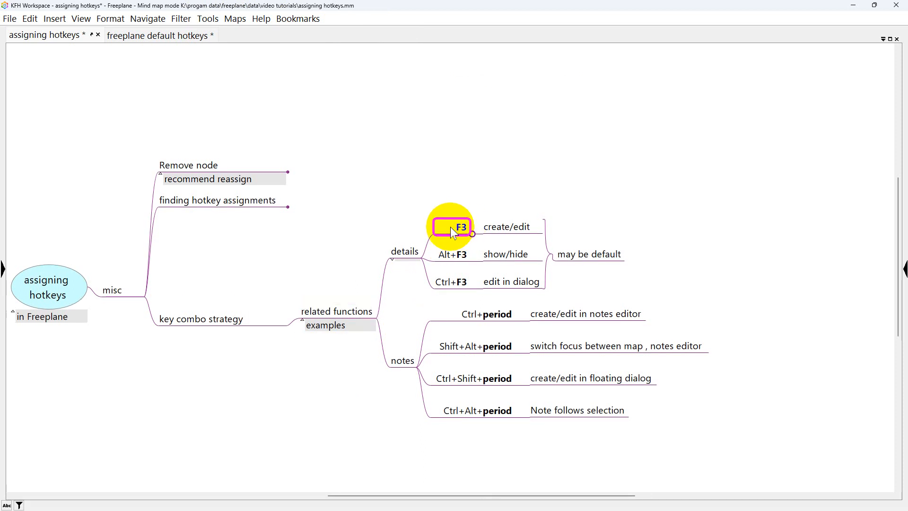
key(shift+Down)
key(shift+Down)
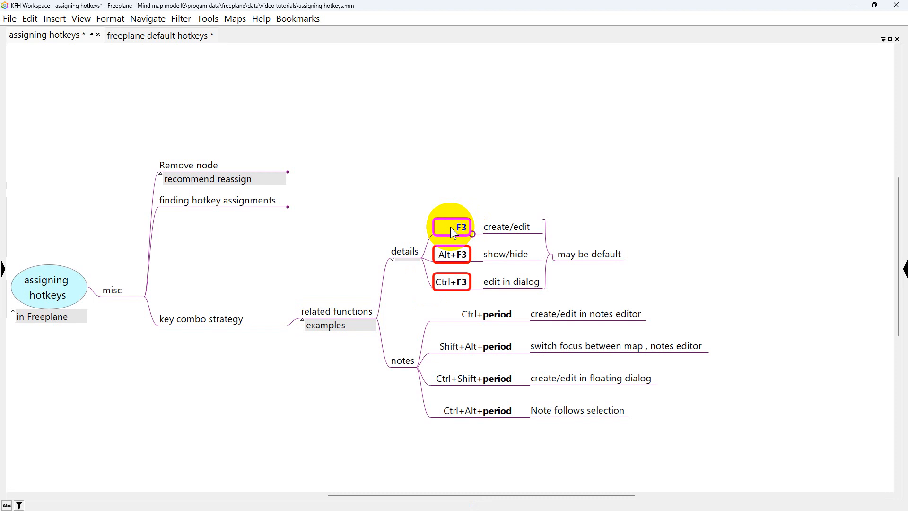
Show and hide the details of the details node, open them in the dialog editor, and cancel without changes
click(397, 250)
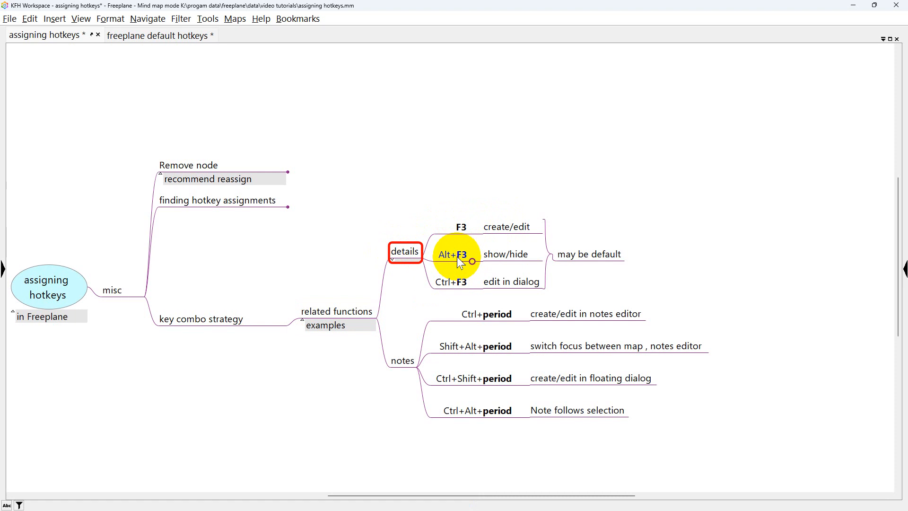
key(alt+F3)
key(alt+F3)
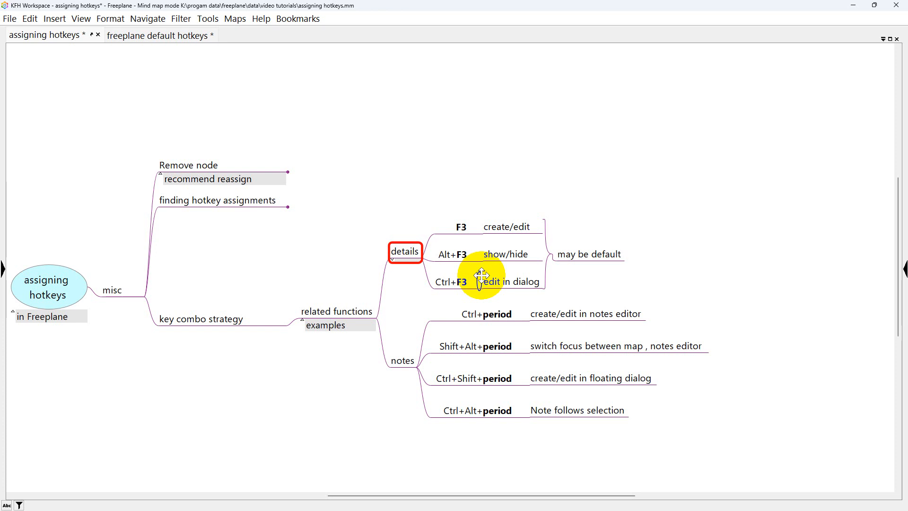
key(ctrl+F3)
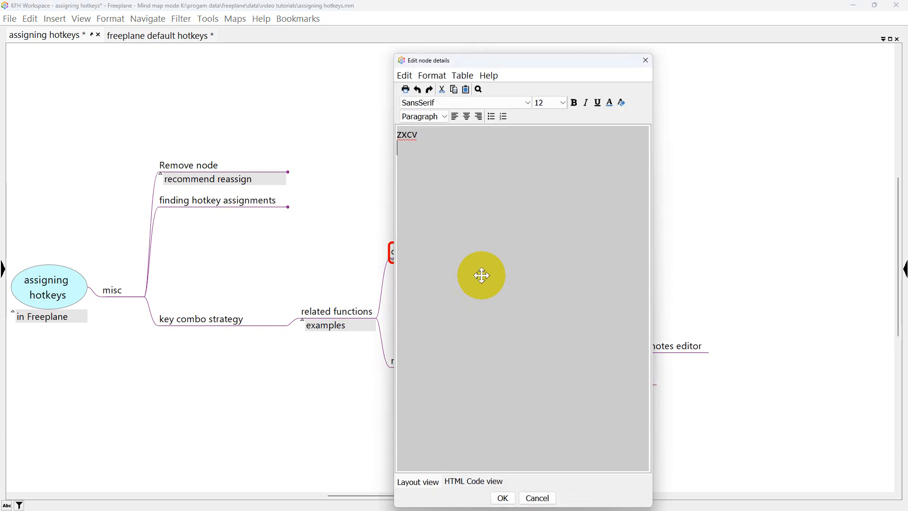
key(Escape)
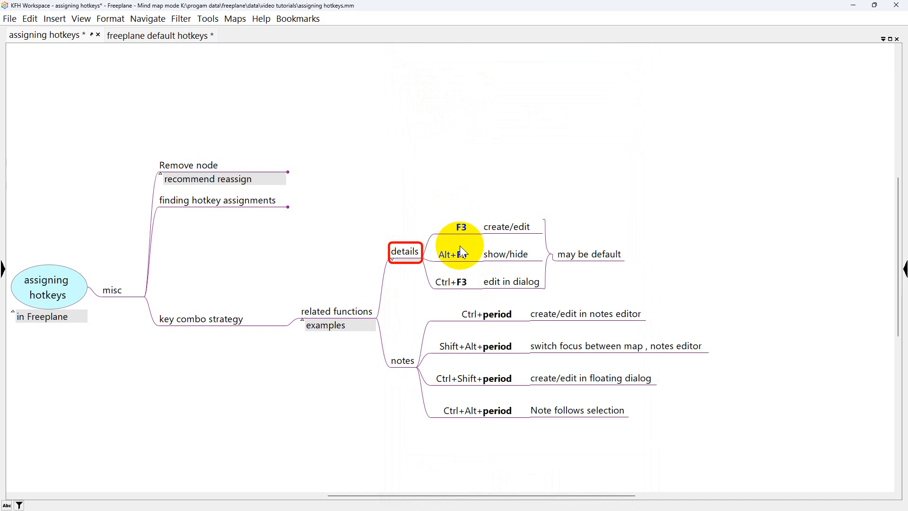
Show and hide the notes editor for the Ctrl+period node in the notes branch, and finish on the map's root node
click(401, 362)
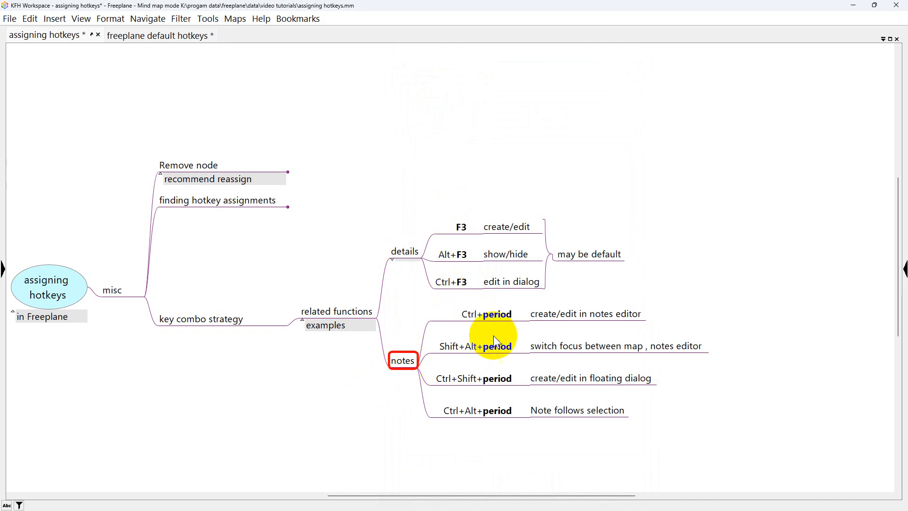
click(506, 321)
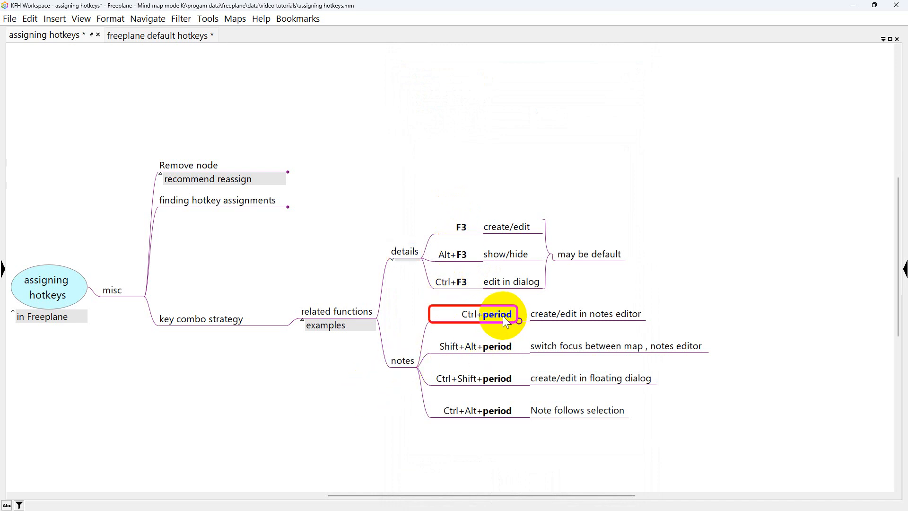
key(ctrl+period)
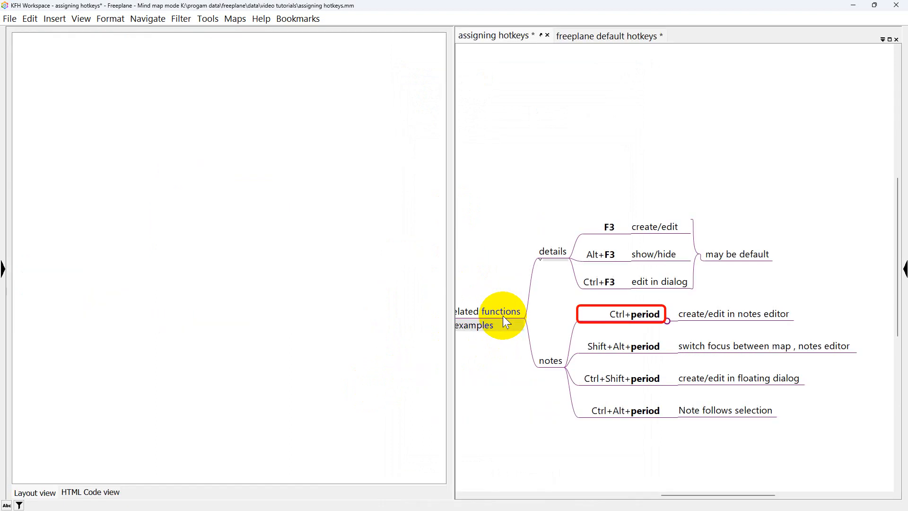
key(ctrl+period)
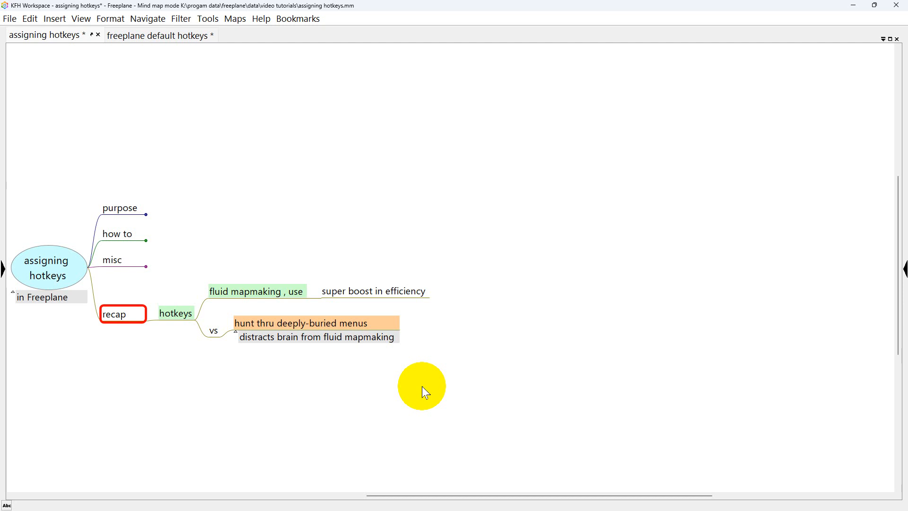
key(Left)
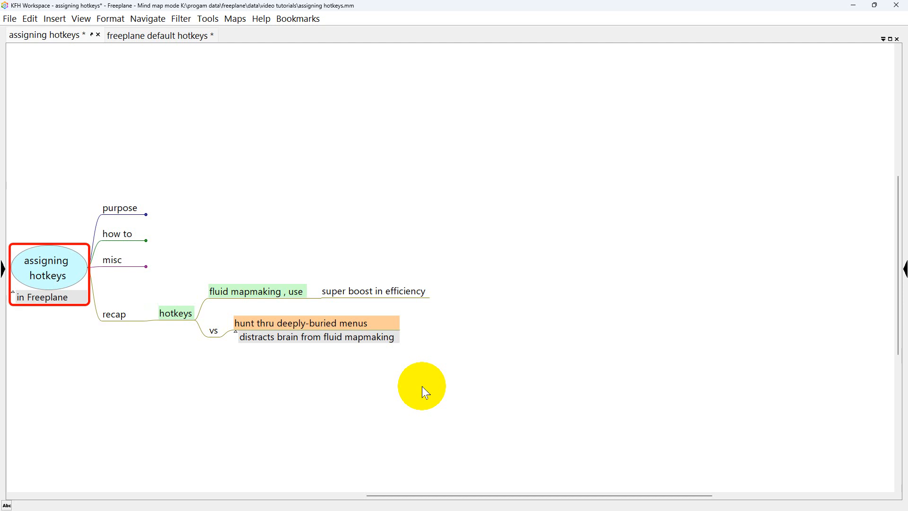